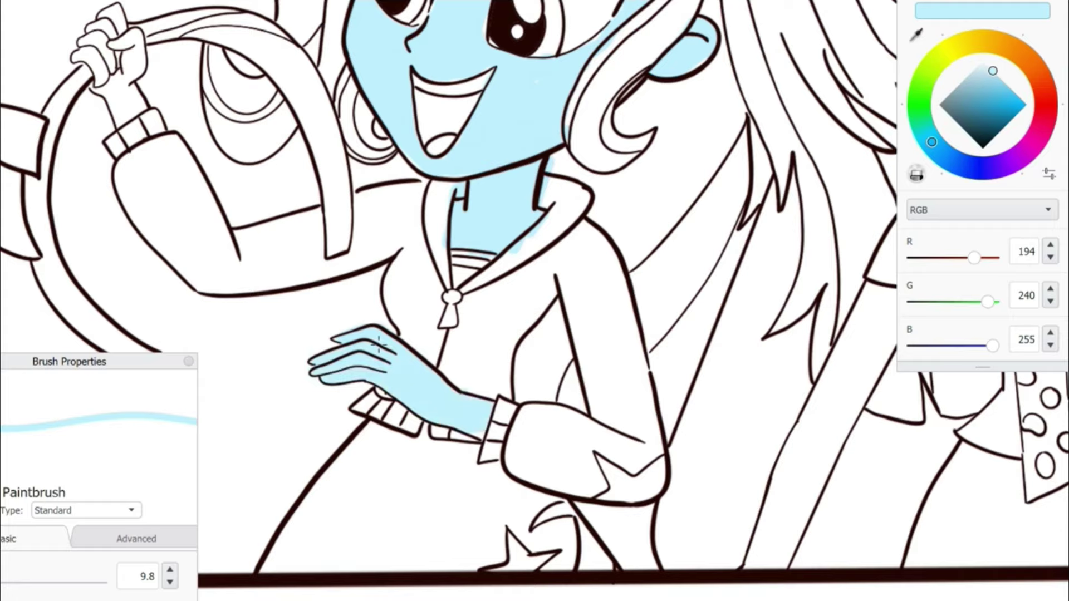
# - Finish the light blue skin on the raised hand and fill the left iris with purple, RGB 117, 71, 209
pyautogui.moveTo(342, 174)
pyautogui.mouseDown()
pyautogui.moveTo(368, 226)
pyautogui.moveTo(390, 183)
pyautogui.mouseUp()
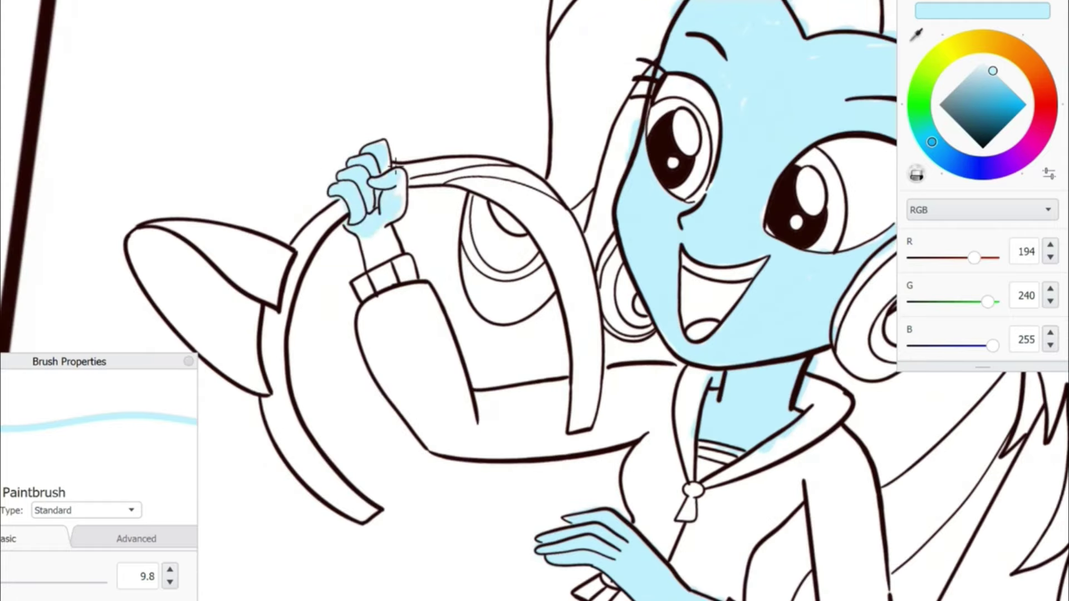
pyautogui.moveTo(607, 229)
pyautogui.mouseDown()
pyautogui.moveTo(646, 220)
pyautogui.moveTo(651, 317)
pyautogui.mouseUp()
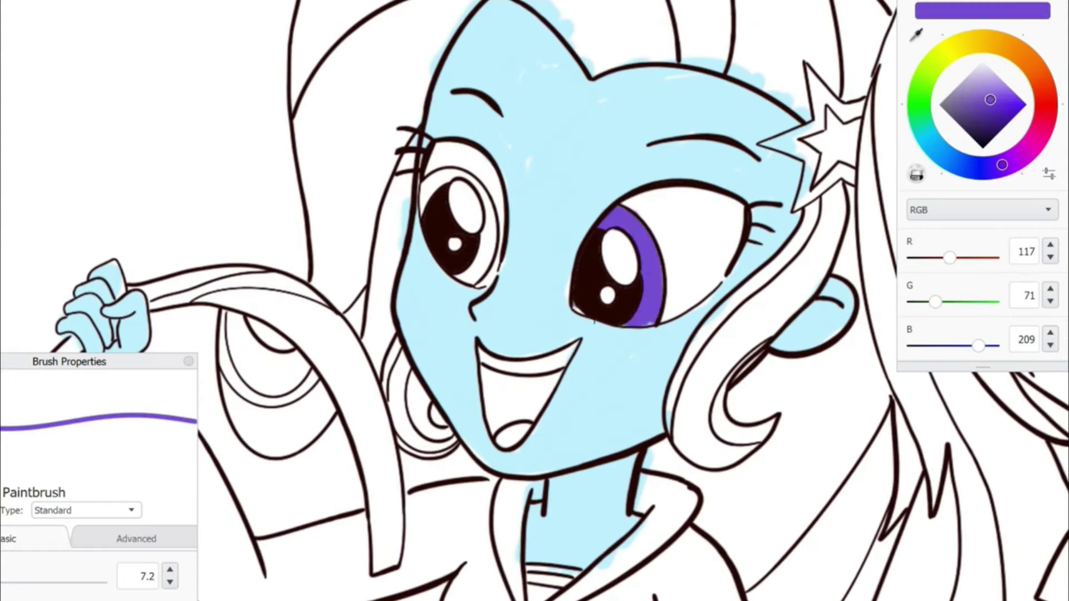
pyautogui.moveTo(424, 212)
pyautogui.mouseDown()
pyautogui.moveTo(451, 170)
pyautogui.moveTo(485, 261)
pyautogui.mouseUp()
# - Shade the upper irises with dark purple, RGB 81, 39, 164, and brighten their lower parts with lighter violet, RGB 163, 126, 237
pyautogui.click(990, 113)
pyautogui.moveTo(615, 215); pyautogui.dragTo(632, 223)
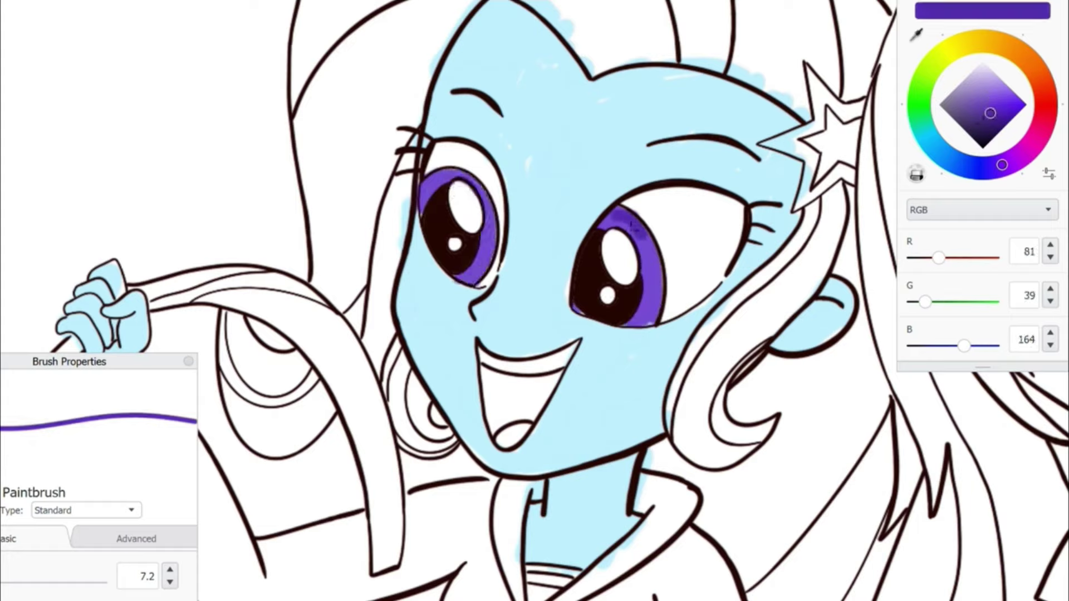
pyautogui.moveTo(495, 187); pyautogui.dragTo(479, 223)
pyautogui.click(993, 100)
pyautogui.moveTo(646, 253); pyautogui.dragTo(657, 287)
pyautogui.click(995, 87)
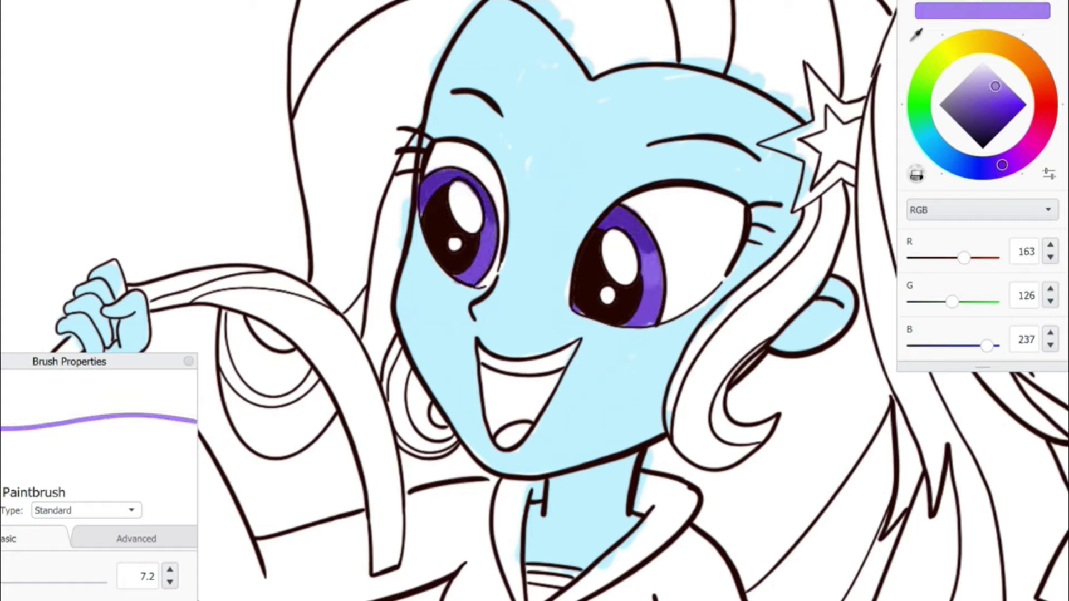
# - Fill the inside of the open mouth with magenta-purple and the tongue with orange
pyautogui.click(1026, 150)
pyautogui.click(983, 110)
pyautogui.moveTo(499, 394)
pyautogui.mouseDown()
pyautogui.moveTo(519, 410)
pyautogui.moveTo(554, 378)
pyautogui.mouseUp()
pyautogui.click(1030, 56)
pyautogui.click(1016, 106)
pyautogui.moveTo(510, 437); pyautogui.dragTo(521, 434)
# - Fill the swept front hair above the forehead with pale grey-blue, RGB 226, 240, 244
pyautogui.click(930, 140)
pyautogui.click(982, 67)
pyautogui.scroll(5, 497, 186)
pyautogui.moveTo(497, 186)
pyautogui.mouseDown()
pyautogui.moveTo(685, 282)
pyautogui.moveTo(342, 305)
pyautogui.moveTo(394, 234)
pyautogui.moveTo(290, 490)
pyautogui.mouseUp()
pyautogui.press(']')
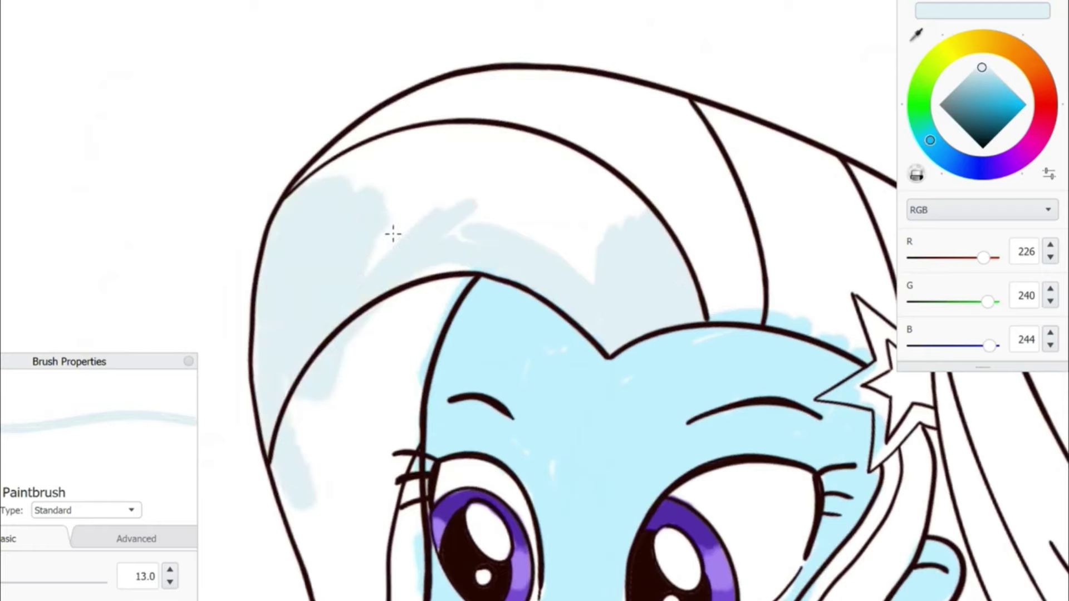
pyautogui.moveTo(311, 362); pyautogui.dragTo(434, 289)
pyautogui.scroll(-1, 445, 239)
pyautogui.moveTo(613, 167); pyautogui.dragTo(366, 216)
pyautogui.moveTo(370, 167); pyautogui.dragTo(580, 233)
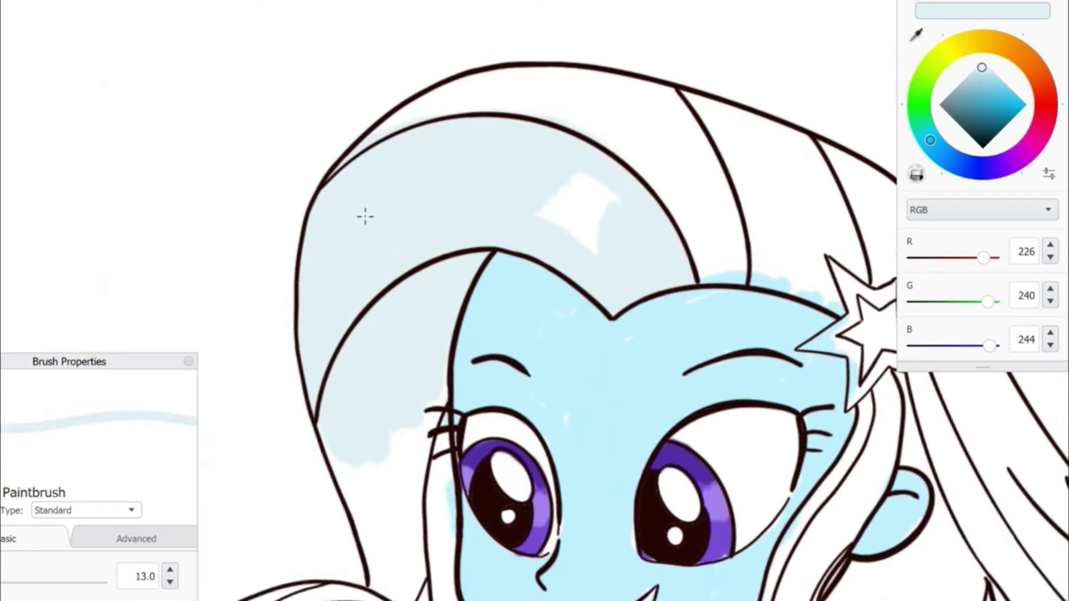
# - Finish the pale grey-blue fringe and extend the colour down the long side lock beside the face
pyautogui.moveTo(535, 178); pyautogui.dragTo(425, 384)
pyautogui.moveTo(343, 445); pyautogui.dragTo(390, 595)
pyautogui.moveTo(440, 412); pyautogui.dragTo(423, 540)
# - Fill the crown hair section above the star clip with the same pale grey-blue, using a smaller brush
pyautogui.scroll(-1, 446, 395)
pyautogui.scroll(-1, 446, 396)
pyautogui.moveTo(574, 184); pyautogui.dragTo(592, 118)
pyautogui.press('[')
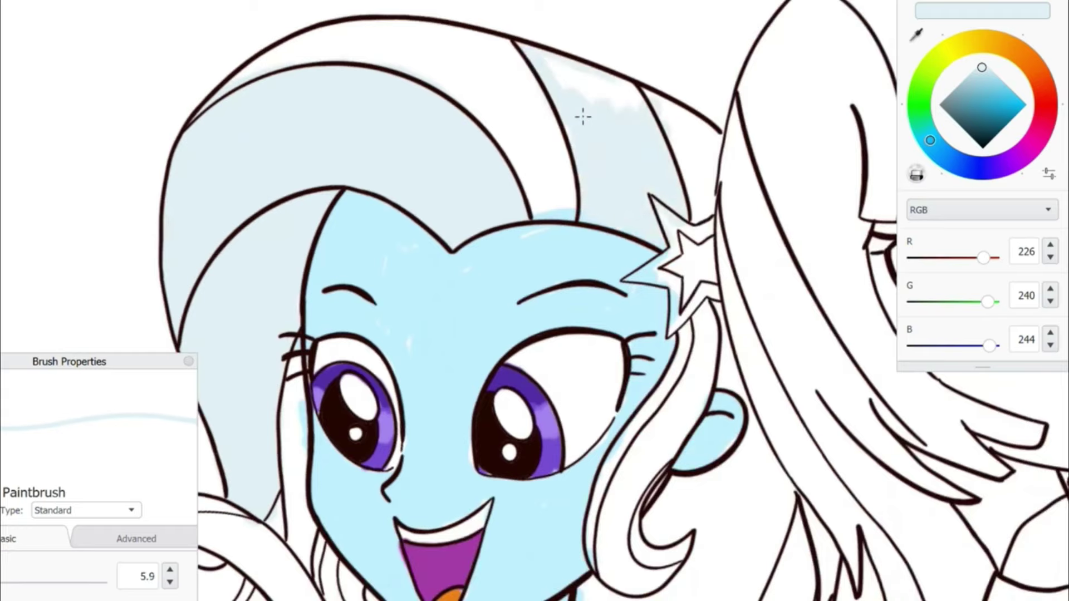
pyautogui.moveTo(557, 78)
pyautogui.mouseDown()
pyautogui.moveTo(639, 125)
pyautogui.moveTo(592, 58)
pyautogui.mouseUp()
# - Paint the hair behind the ear and neck pale grey-blue, sampling the colour from the painted hair
pyautogui.moveTo(696, 557)
pyautogui.mouseDown()
pyautogui.moveTo(658, 412)
pyautogui.moveTo(685, 356)
pyautogui.mouseUp()
pyautogui.moveTo(616, 468); pyautogui.dragTo(634, 559)
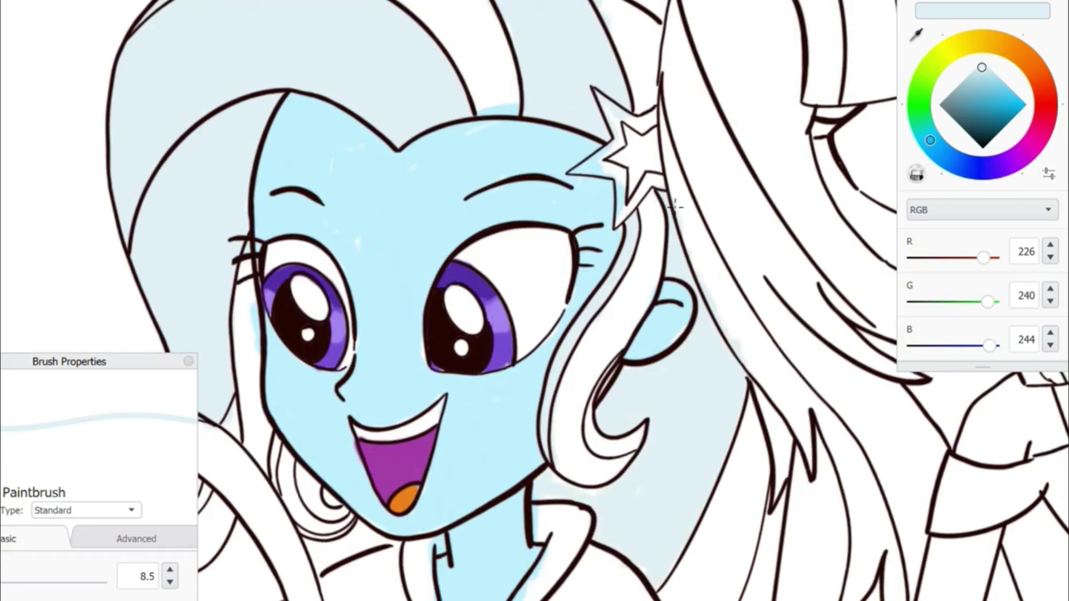
pyautogui.keyDown('alt'); pyautogui.click(634, 382); pyautogui.keyUp('alt')
pyautogui.moveTo(679, 357); pyautogui.dragTo(749, 515)
# - Fill the alternate crown stripes and the curl in front of the ear with light blue, RGB 185, 235, 249
pyautogui.keyDown('alt'); pyautogui.click(556, 245); pyautogui.keyUp('alt')
pyautogui.moveTo(518, 200)
pyautogui.mouseDown()
pyautogui.moveTo(574, 245)
pyautogui.moveTo(535, 150)
pyautogui.mouseUp()
pyautogui.moveTo(267, 159)
pyautogui.mouseDown()
pyautogui.moveTo(418, 109)
pyautogui.moveTo(535, 145)
pyautogui.moveTo(446, 167)
pyautogui.mouseUp()
pyautogui.moveTo(470, 118); pyautogui.dragTo(335, 131)
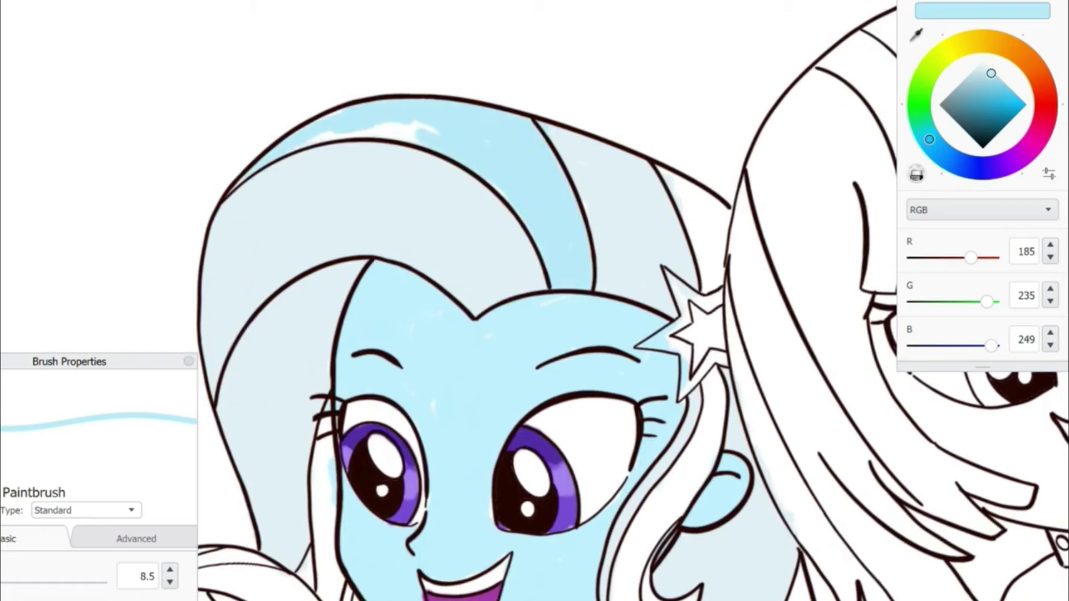
pyautogui.moveTo(690, 323); pyautogui.dragTo(596, 267)
pyautogui.moveTo(590, 122)
pyautogui.mouseDown()
pyautogui.moveTo(609, 234)
pyautogui.moveTo(560, 89)
pyautogui.mouseUp()
pyautogui.moveTo(551, 256); pyautogui.dragTo(540, 359)
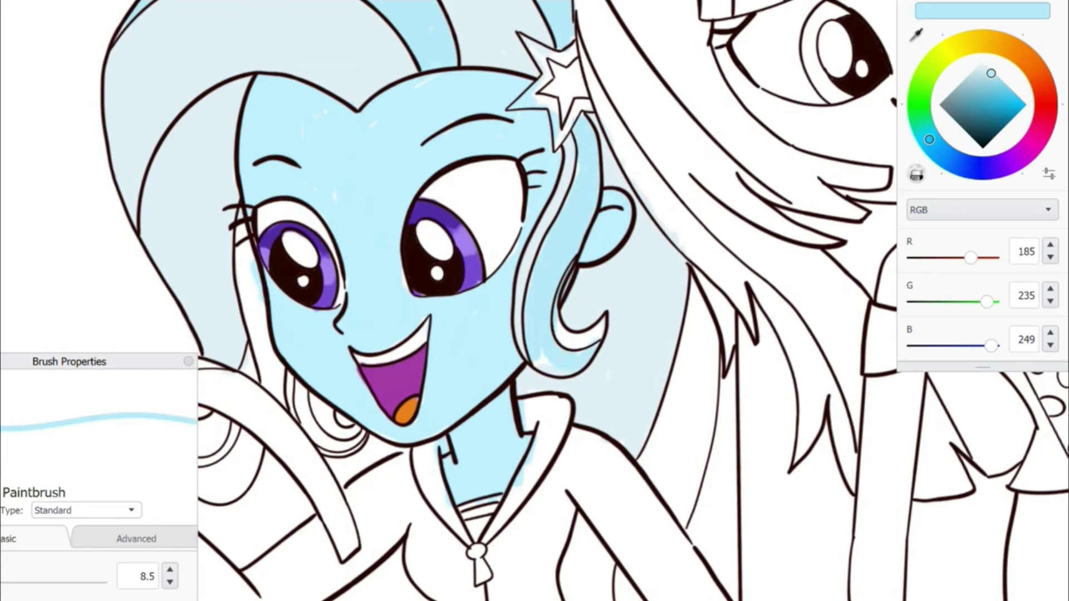
# - Fill the long hair behind the bent arm, down to the picture frame, with pale grey-blue, RGB 226, 240, 244
pyautogui.keyDown('alt'); pyautogui.click(584, 318); pyautogui.keyUp('alt')
pyautogui.moveTo(570, 309); pyautogui.dragTo(526, 201)
pyautogui.moveTo(674, 289); pyautogui.dragTo(654, 401)
pyautogui.moveTo(675, 259); pyautogui.dragTo(674, 468)
pyautogui.moveTo(662, 368); pyautogui.dragTo(660, 474)
pyautogui.moveTo(651, 357)
pyautogui.mouseDown()
pyautogui.moveTo(671, 397)
pyautogui.moveTo(642, 240)
pyautogui.mouseUp()
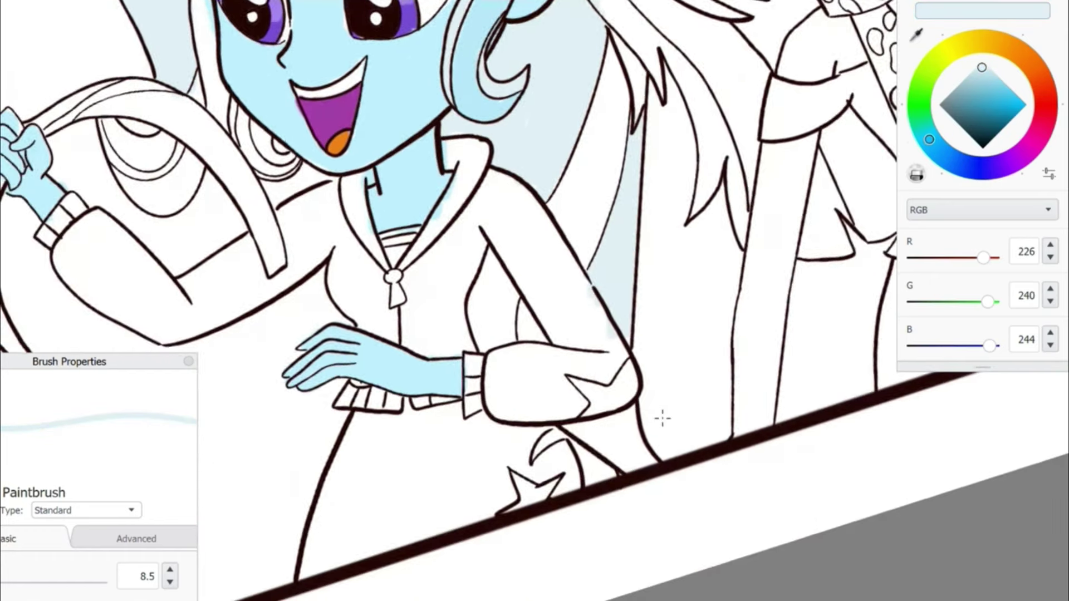
pyautogui.moveTo(610, 424); pyautogui.dragTo(625, 435)
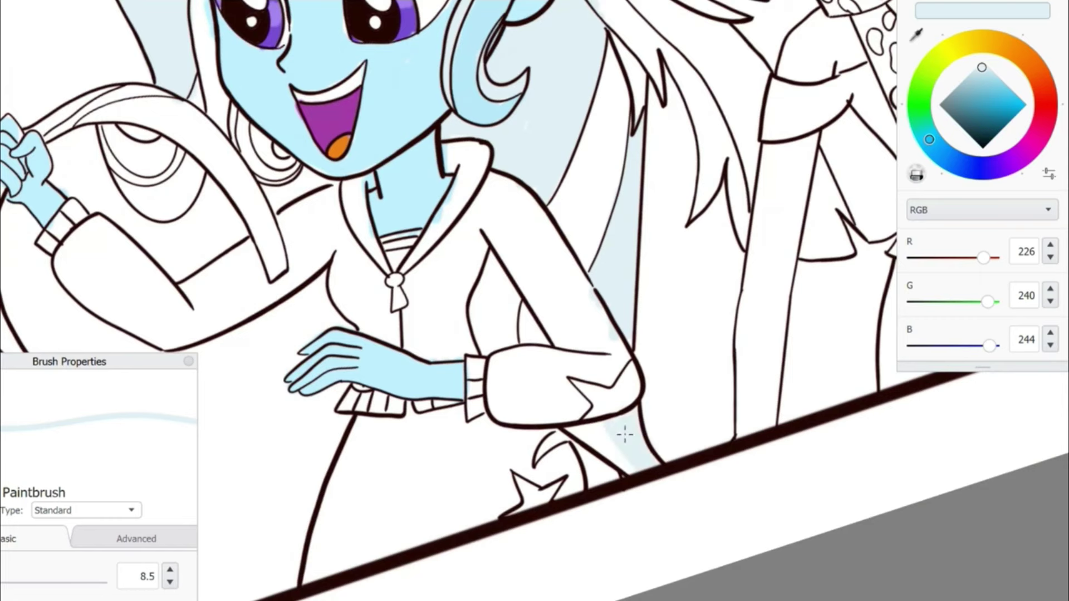
pyautogui.moveTo(496, 252)
pyautogui.mouseDown()
pyautogui.moveTo(504, 322)
pyautogui.moveTo(555, 429)
pyautogui.mouseUp()
# - Paint the alternate stripes of the long hair behind the shoulder light blue, RGB 185, 235, 249
pyautogui.keyDown('alt'); pyautogui.click(624, 262); pyautogui.keyUp('alt')
pyautogui.keyDown('alt'); pyautogui.click(630, 289); pyautogui.keyUp('alt')
pyautogui.moveTo(613, 301); pyautogui.dragTo(649, 178)
pyautogui.moveTo(649, 223)
pyautogui.mouseDown()
pyautogui.moveTo(618, 367)
pyautogui.moveTo(590, 334)
pyautogui.moveTo(613, 398)
pyautogui.mouseUp()
# - Colour the hair curl seen through the headband with light blue and pale grey-blue bands
pyautogui.scroll(-2, 535, 301)
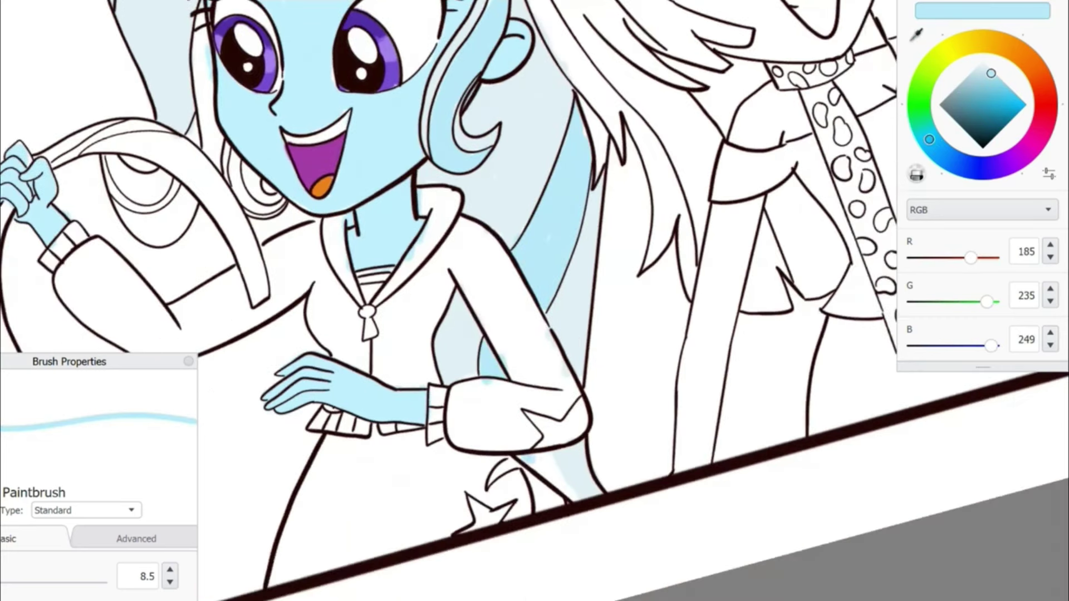
pyautogui.scroll(3, 535, 300)
pyautogui.moveTo(429, 312)
pyautogui.mouseDown()
pyautogui.moveTo(451, 353)
pyautogui.moveTo(501, 351)
pyautogui.mouseUp()
pyautogui.moveTo(429, 323)
pyautogui.mouseDown()
pyautogui.moveTo(501, 401)
pyautogui.moveTo(540, 351)
pyautogui.moveTo(482, 421)
pyautogui.mouseUp()
pyautogui.click(951, 109)
pyautogui.keyDown('alt'); pyautogui.click(501, 138); pyautogui.keyUp('alt')
# - Colour the curl beside the cheek with pale grey-blue and light blue sampled from the painted hair
pyautogui.keyDown('alt'); pyautogui.click(525, 157); pyautogui.keyUp('alt')
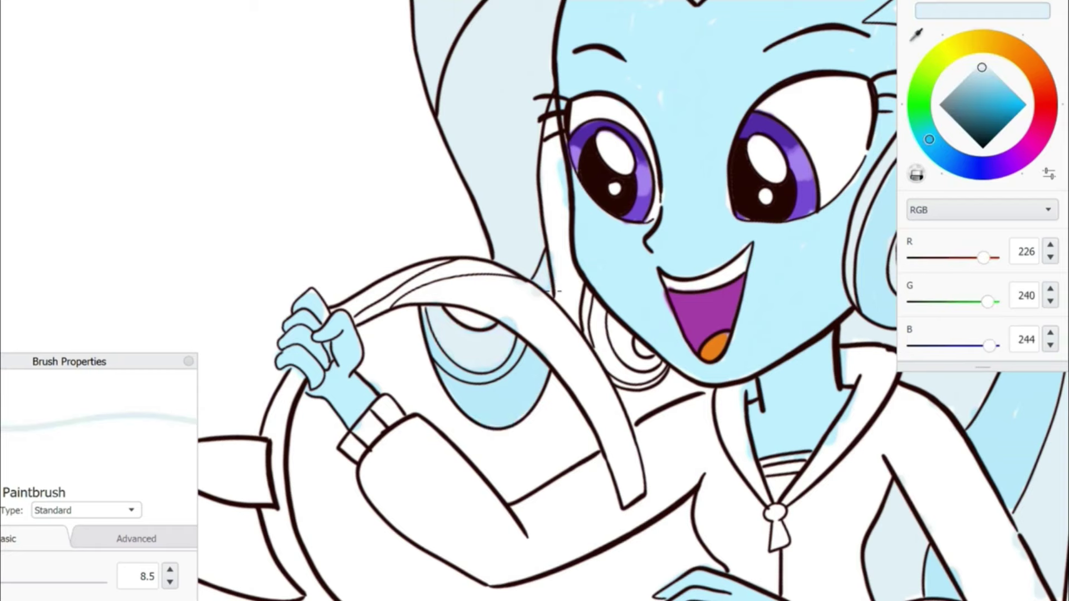
pyautogui.moveTo(589, 295); pyautogui.dragTo(600, 312)
pyautogui.keyDown('alt'); pyautogui.click(618, 334); pyautogui.keyUp('alt')
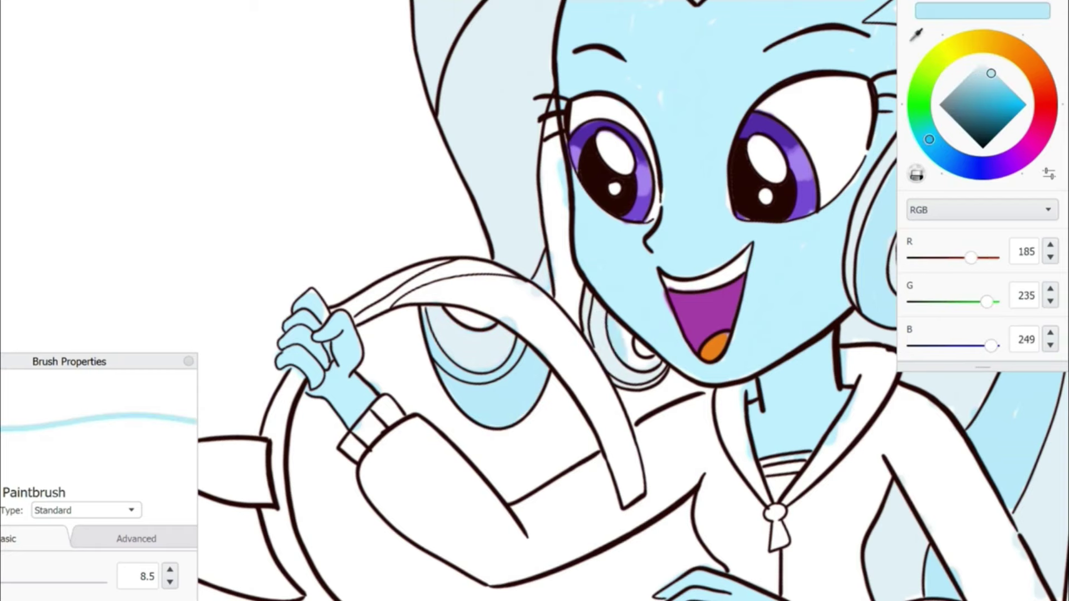
pyautogui.moveTo(535, 300)
pyautogui.mouseDown()
pyautogui.moveTo(590, 312)
pyautogui.moveTo(618, 301)
pyautogui.moveTo(635, 273)
pyautogui.mouseUp()
# - Fill the headband section below the raised hand with medium blue, RGB 64, 159, 206, and erase spill along its edge
pyautogui.click(989, 101)
pyautogui.moveTo(413, 286)
pyautogui.mouseDown()
pyautogui.moveTo(399, 340)
pyautogui.moveTo(423, 270)
pyautogui.moveTo(396, 367)
pyautogui.moveTo(413, 457)
pyautogui.moveTo(477, 528)
pyautogui.moveTo(518, 534)
pyautogui.mouseUp()
pyautogui.press('e')
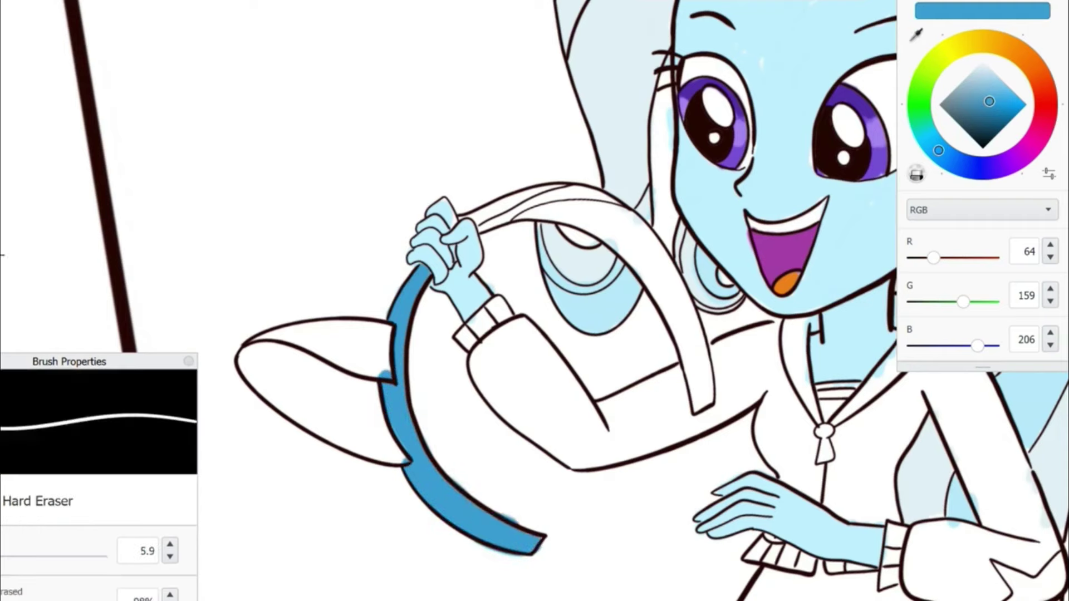
pyautogui.press('e')
# - Fill the remaining headband arch from its free end back to the raised hand with the same medium blue
pyautogui.moveTo(660, 262)
pyautogui.mouseDown()
pyautogui.moveTo(705, 397)
pyautogui.moveTo(688, 384)
pyautogui.mouseUp()
pyautogui.moveTo(593, 209); pyautogui.dragTo(657, 262)
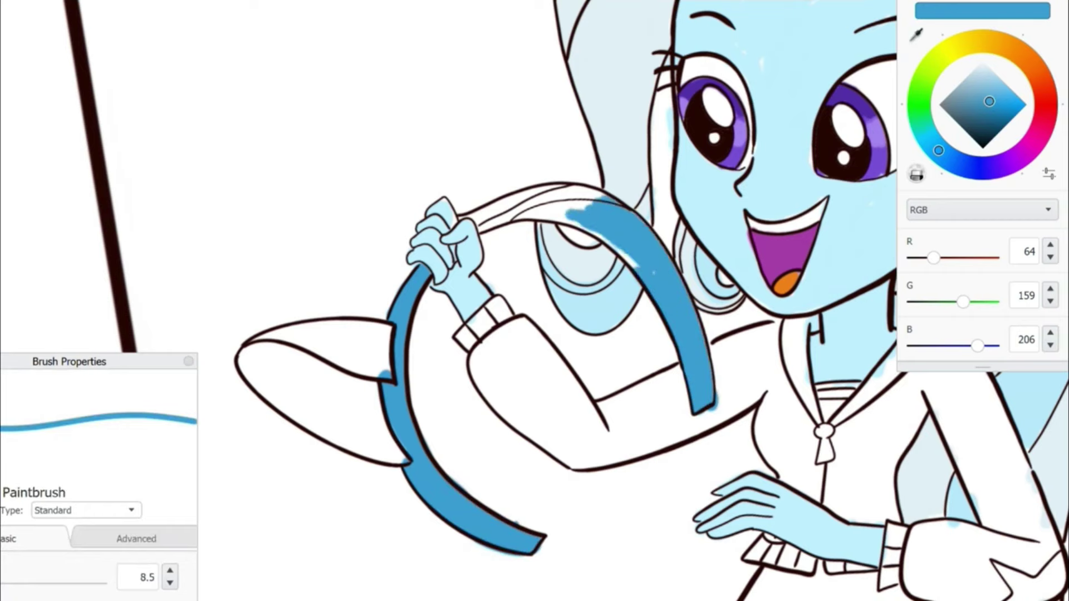
pyautogui.moveTo(446, 240); pyautogui.dragTo(493, 314)
pyautogui.moveTo(532, 284)
pyautogui.mouseDown()
pyautogui.moveTo(629, 228)
pyautogui.moveTo(649, 251)
pyautogui.mouseUp()
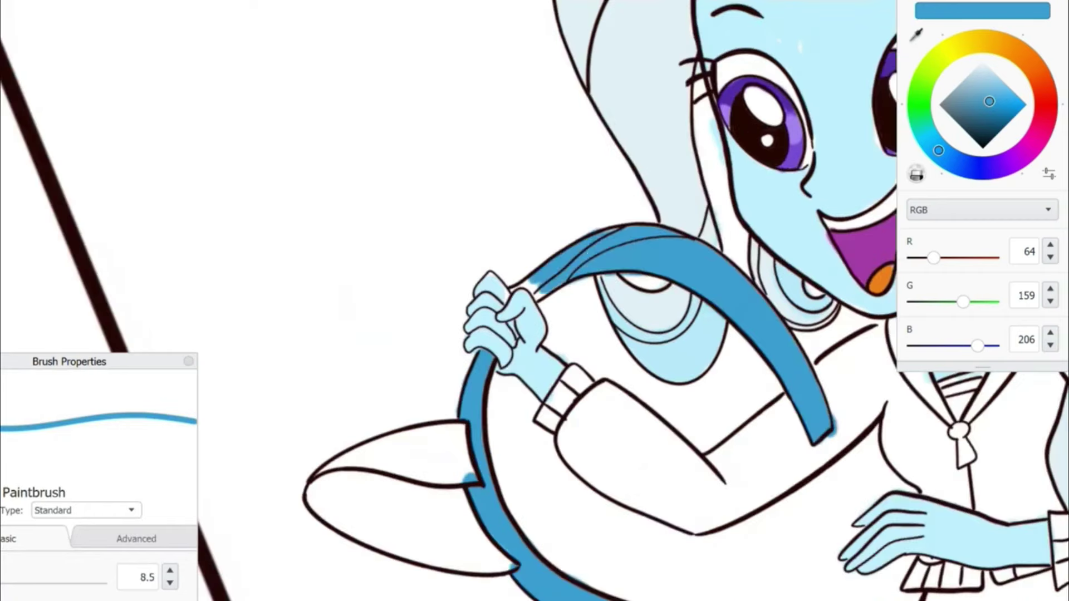
# - Fill the headband's outlined ear with yellow, RGB 244, 240, 118, and shade its lower half a darker yellow
pyautogui.click(955, 47)
pyautogui.click(1001, 86)
pyautogui.moveTo(446, 434)
pyautogui.mouseDown()
pyautogui.moveTo(429, 506)
pyautogui.moveTo(468, 479)
pyautogui.mouseUp()
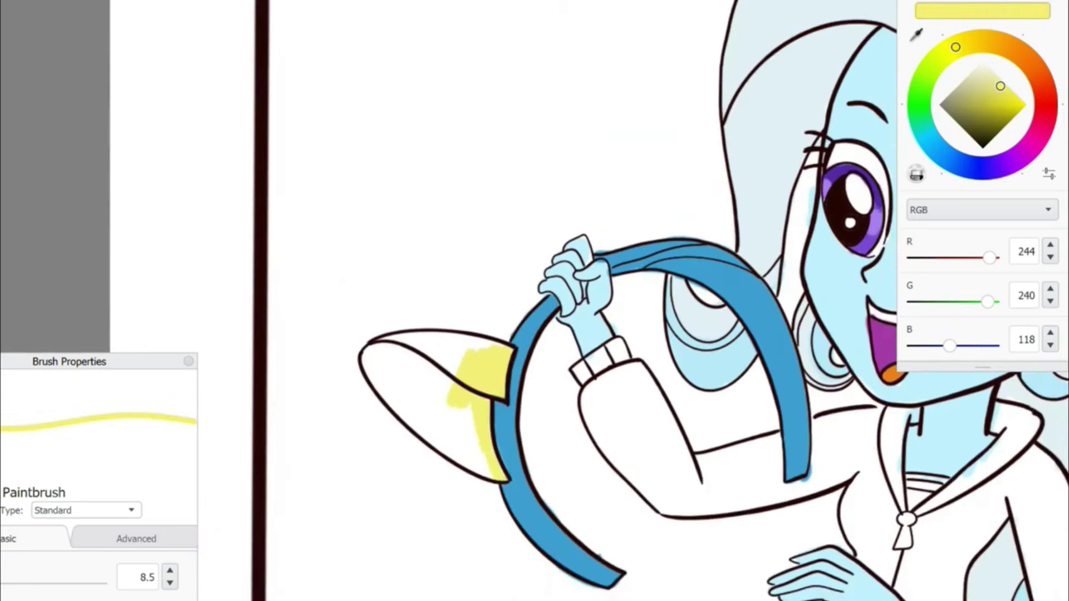
pyautogui.moveTo(467, 356); pyautogui.dragTo(396, 434)
pyautogui.moveTo(373, 356); pyautogui.dragTo(457, 457)
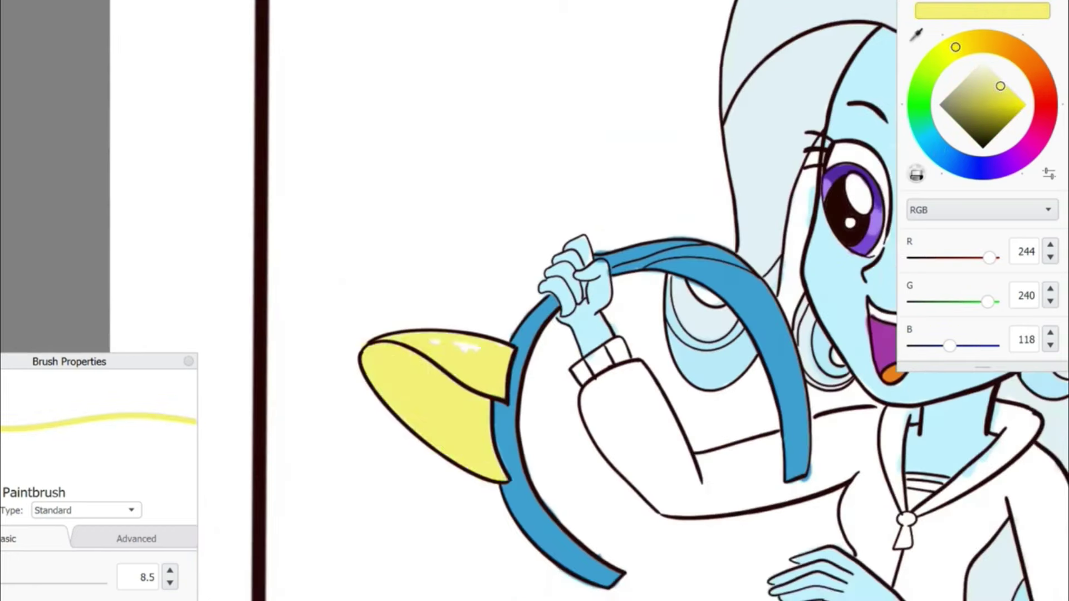
pyautogui.click(992, 92)
pyautogui.moveTo(367, 351); pyautogui.dragTo(501, 479)
# - Paint a second rounded yellow ear, RGB 244, 240, 118, standing on top of the headband beside the raised hand
pyautogui.click(1000, 87)
pyautogui.moveTo(622, 248)
pyautogui.mouseDown()
pyautogui.moveTo(632, 198)
pyautogui.moveTo(721, 245)
pyautogui.moveTo(635, 231)
pyautogui.mouseUp()
pyautogui.keyDown('alt'); pyautogui.click(729, 239); pyautogui.keyUp('alt')
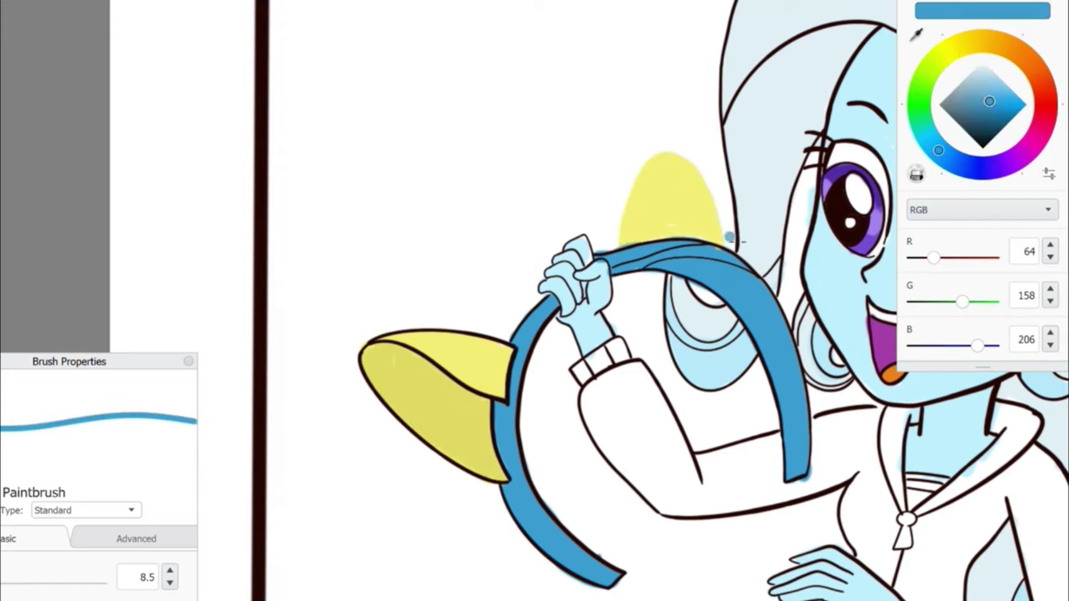
pyautogui.keyDown('alt'); pyautogui.click(672, 224); pyautogui.keyUp('alt')
pyautogui.moveTo(691, 151); pyautogui.dragTo(631, 255)
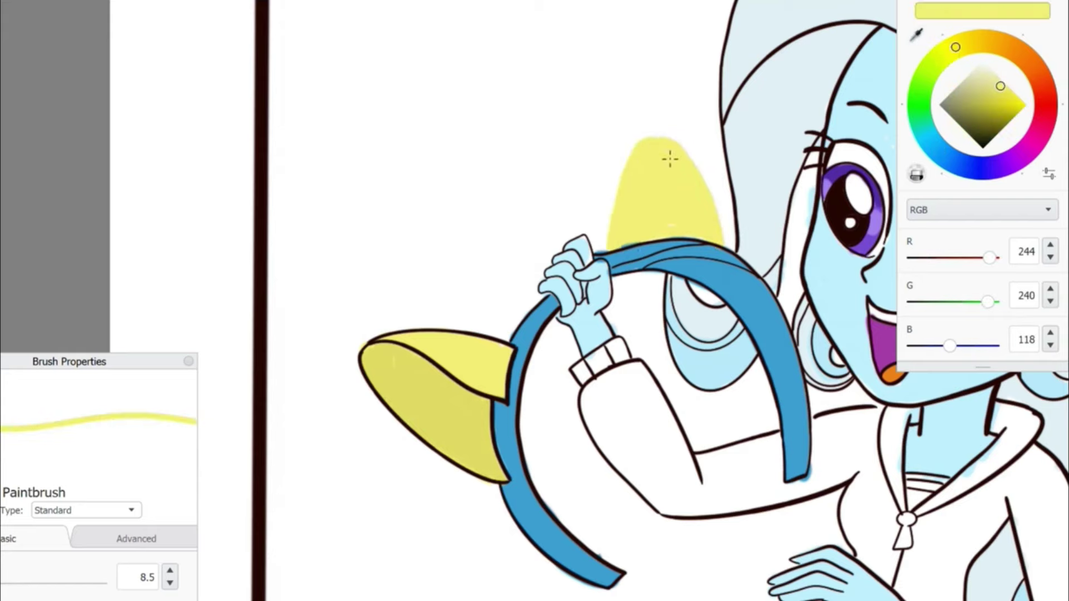
# - Paint the jacket's collar flap and adjoining shoulder above the bent arm with bright blue, RGB 24, 158, 221
pyautogui.keyDown('alt'); pyautogui.click(729, 242); pyautogui.keyUp('alt')
pyautogui.press('[')
pyautogui.scroll(2, 730, 242)
pyautogui.moveTo(494, 328)
pyautogui.mouseDown()
pyautogui.moveTo(604, 175)
pyautogui.moveTo(684, 368)
pyautogui.mouseUp()
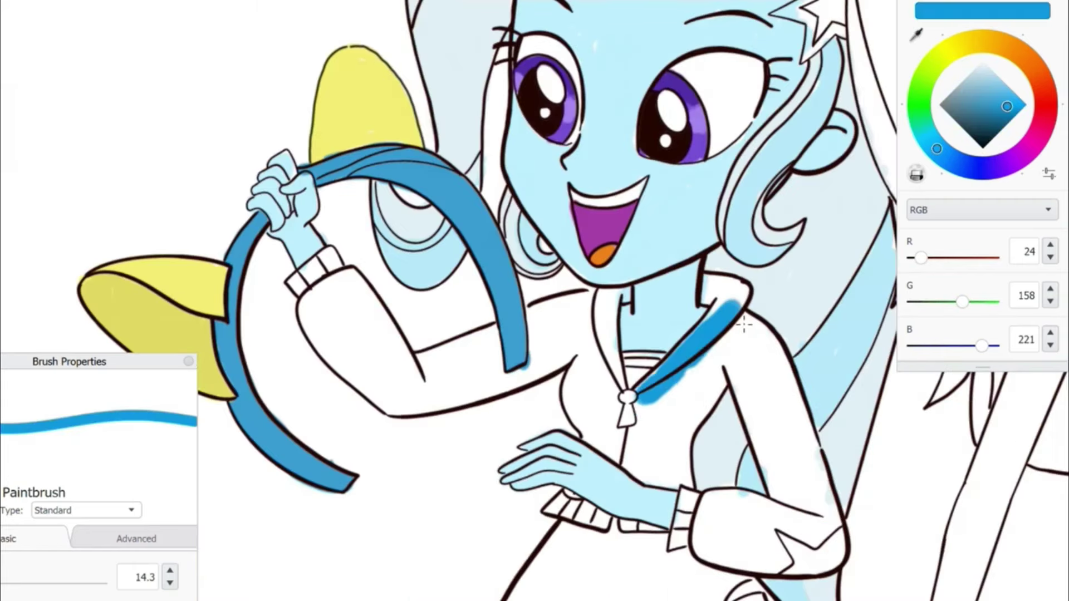
pyautogui.moveTo(744, 323)
pyautogui.mouseDown()
pyautogui.moveTo(690, 390)
pyautogui.moveTo(677, 462)
pyautogui.mouseUp()
# - Fill the jacket's shoulder and the bent arm's sleeve down to the cuff with bright blue, RGB 24, 158, 221
pyautogui.scroll(1, 676, 462)
pyautogui.press('[')
pyautogui.moveTo(685, 233)
pyautogui.mouseDown()
pyautogui.moveTo(665, 273)
pyautogui.moveTo(688, 264)
pyautogui.moveTo(699, 234)
pyautogui.mouseUp()
pyautogui.moveTo(716, 290)
pyautogui.mouseDown()
pyautogui.moveTo(741, 357)
pyautogui.moveTo(724, 390)
pyautogui.moveTo(768, 490)
pyautogui.moveTo(802, 401)
pyautogui.moveTo(830, 490)
pyautogui.moveTo(785, 541)
pyautogui.mouseUp()
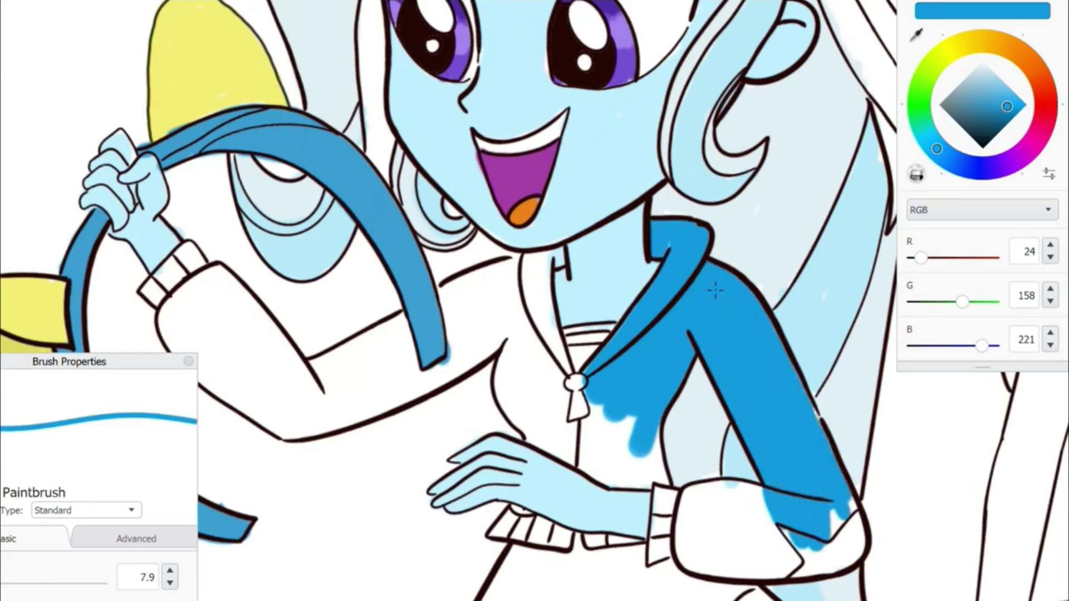
pyautogui.moveTo(731, 502); pyautogui.dragTo(747, 515)
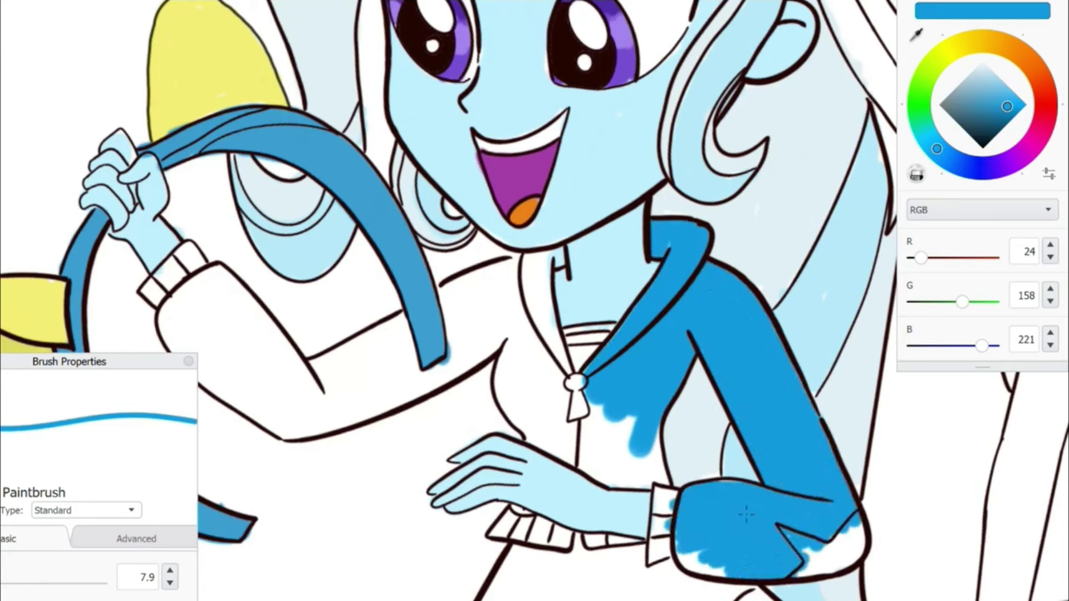
# - Fill the jacket's torso, the other collar flap and the raised arm's sleeve with the same bright blue
pyautogui.moveTo(518, 312)
pyautogui.mouseDown()
pyautogui.moveTo(509, 378)
pyautogui.moveTo(535, 423)
pyautogui.moveTo(646, 445)
pyautogui.mouseUp()
pyautogui.moveTo(532, 441); pyautogui.dragTo(624, 471)
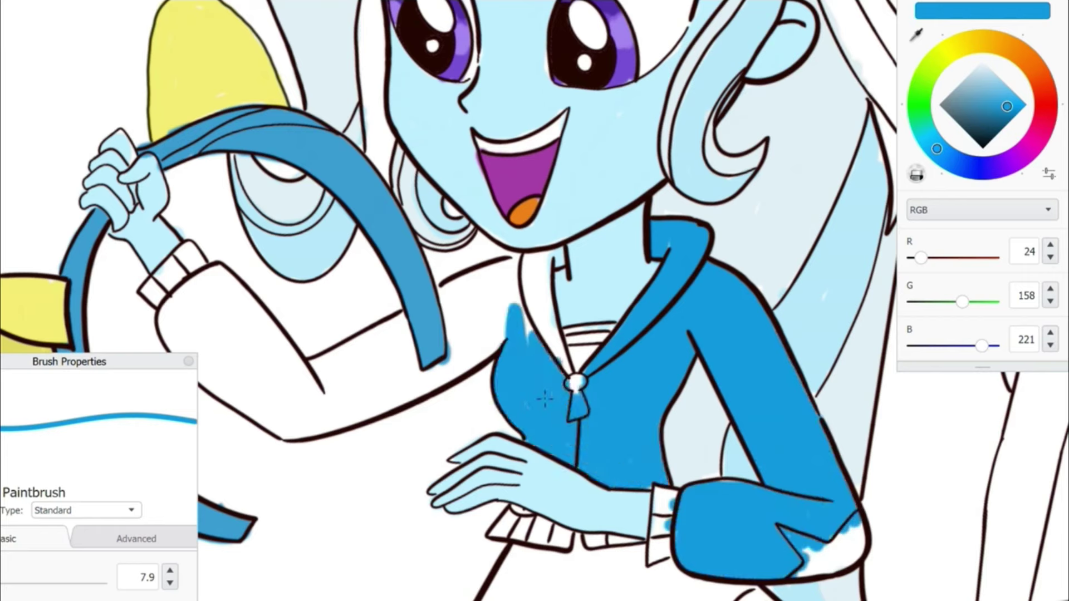
pyautogui.moveTo(537, 348); pyautogui.dragTo(577, 383)
pyautogui.moveTo(538, 350)
pyautogui.mouseDown()
pyautogui.moveTo(477, 303)
pyautogui.moveTo(370, 363)
pyautogui.moveTo(351, 408)
pyautogui.moveTo(648, 365)
pyautogui.moveTo(607, 384)
pyautogui.moveTo(490, 334)
pyautogui.moveTo(479, 400)
pyautogui.moveTo(459, 305)
pyautogui.mouseUp()
pyautogui.moveTo(401, 356)
pyautogui.mouseDown()
pyautogui.moveTo(440, 312)
pyautogui.moveTo(470, 351)
pyautogui.mouseUp()
# - Paint both sleeve cuffs yellow, sampling the colour from the headband ear
pyautogui.keyDown('alt'); pyautogui.click(251, 368); pyautogui.keyUp('alt')
pyautogui.moveTo(404, 279)
pyautogui.mouseDown()
pyautogui.moveTo(384, 331)
pyautogui.moveTo(412, 279)
pyautogui.mouseUp()
pyautogui.scroll(2, 535, 300)
pyautogui.moveTo(568, 303); pyautogui.dragTo(568, 384)
# - Fill the shirt inside the collar with lilac and colour the collar clasp pale blue, RGB 204, 242, 255
pyautogui.click(1011, 161)
pyautogui.click(995, 77)
pyautogui.moveTo(470, 131); pyautogui.dragTo(454, 149)
pyautogui.click(934, 146)
pyautogui.click(991, 69)
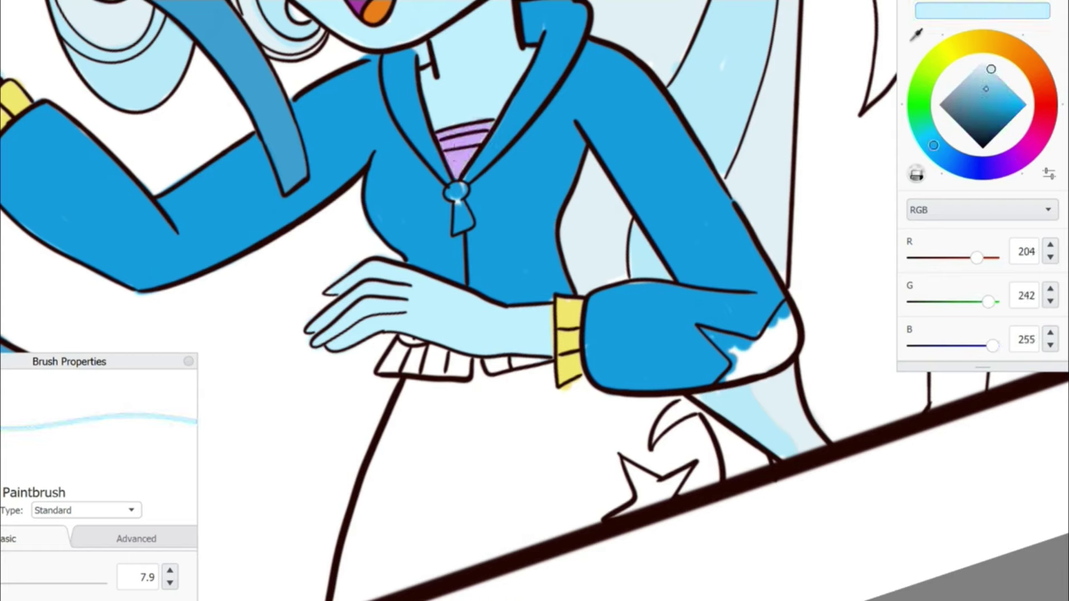
# - Add a pale yellow stripe, RGB 255, 255, 204, to the shirt and paint the jacket's ruffled hem yellow, RGB 240, 240, 127
pyautogui.click(951, 50)
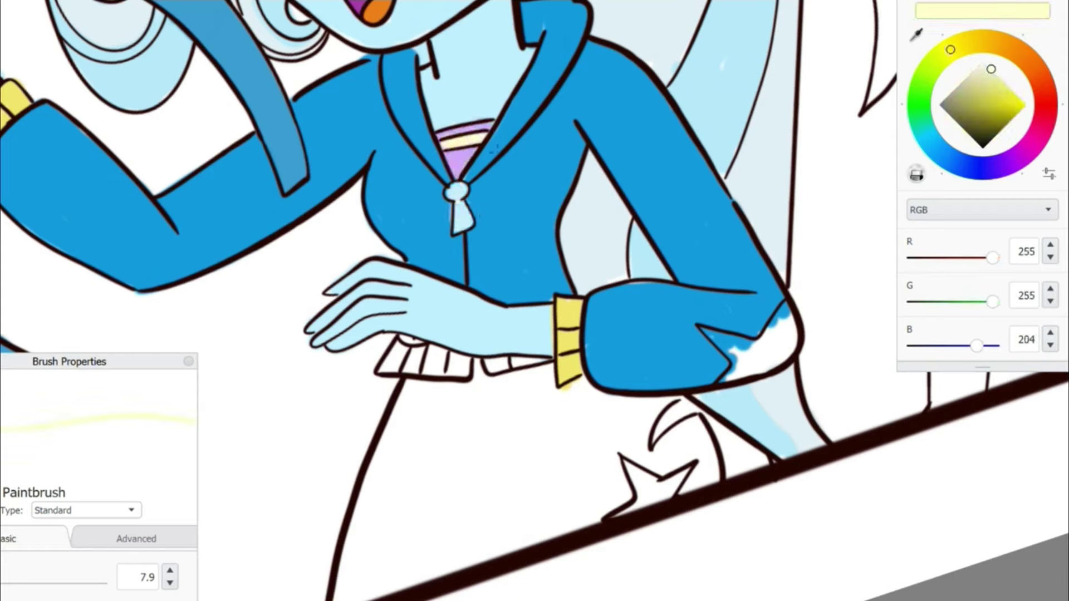
pyautogui.click(996, 85)
pyautogui.click(388, 365)
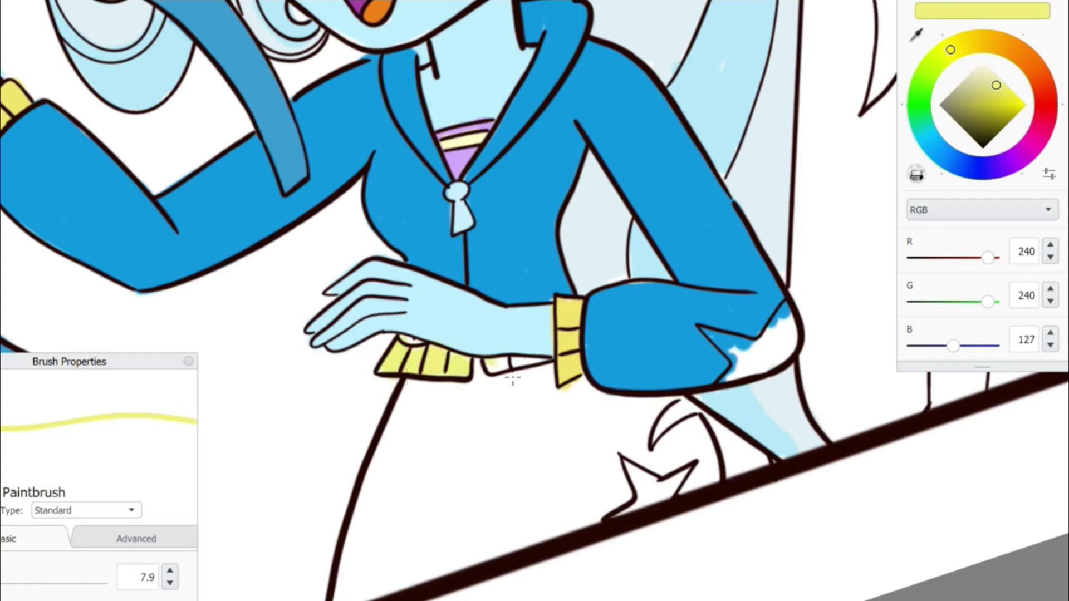
pyautogui.keyDown('alt'); pyautogui.click(579, 368); pyautogui.keyUp('alt')
# - Fill the skirt with lilac, RGB 219, 171, 253
pyautogui.click(1014, 161)
pyautogui.click(996, 75)
pyautogui.moveTo(337, 599)
pyautogui.mouseDown()
pyautogui.moveTo(419, 385)
pyautogui.moveTo(484, 370)
pyautogui.moveTo(362, 596)
pyautogui.moveTo(618, 501)
pyautogui.moveTo(593, 462)
pyautogui.mouseUp()
pyautogui.moveTo(412, 518)
pyautogui.mouseDown()
pyautogui.moveTo(479, 429)
pyautogui.moveTo(640, 474)
pyautogui.moveTo(684, 440)
pyautogui.moveTo(702, 479)
pyautogui.moveTo(663, 437)
pyautogui.moveTo(490, 404)
pyautogui.moveTo(540, 384)
pyautogui.mouseUp()
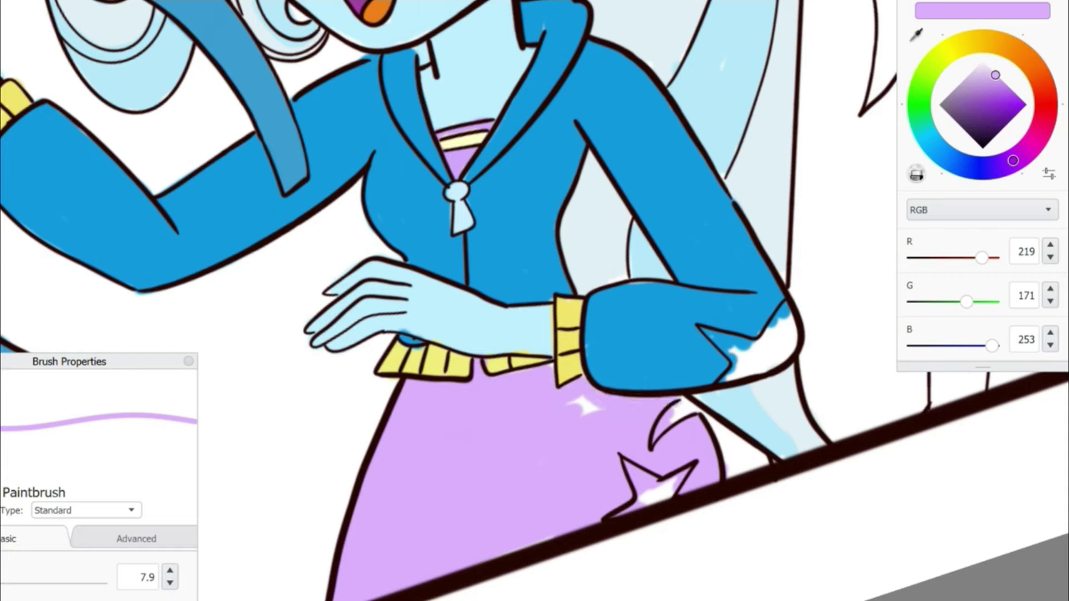
# - Colour the hair beside the skirt, the skirt's moon and star emblem, and the star shape on the sleeve light blue
pyautogui.keyDown('alt'); pyautogui.click(780, 428); pyautogui.keyUp('alt')
pyautogui.moveTo(718, 429)
pyautogui.mouseDown()
pyautogui.moveTo(741, 474)
pyautogui.moveTo(691, 406)
pyautogui.mouseUp()
pyautogui.keyDown('alt'); pyautogui.click(757, 415); pyautogui.keyUp('alt')
pyautogui.moveTo(635, 471); pyautogui.dragTo(618, 507)
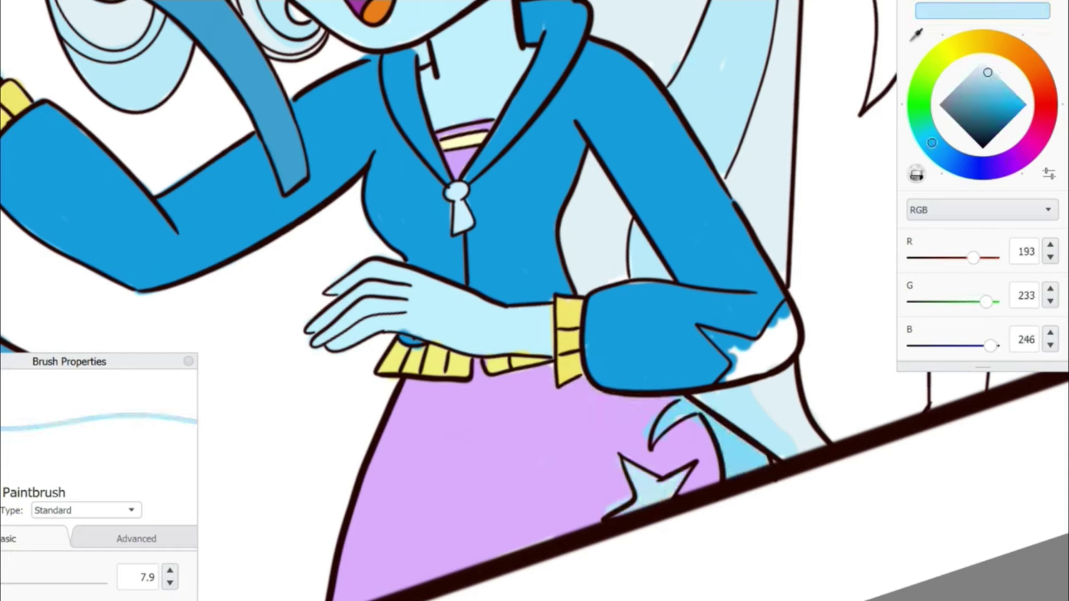
pyautogui.moveTo(785, 317)
pyautogui.mouseDown()
pyautogui.moveTo(752, 356)
pyautogui.moveTo(718, 368)
pyautogui.mouseUp()
# - Colour the star hair clip with a pale yellow border, RGB 253, 252, 166, and a lilac centre, RGB 209, 175, 244
pyautogui.scroll(5, 502, 278)
pyautogui.scroll(3, 613, 362)
pyautogui.keyDown('alt'); pyautogui.click(612, 357); pyautogui.keyUp('alt')
pyautogui.moveTo(556, 415); pyautogui.dragTo(618, 423)
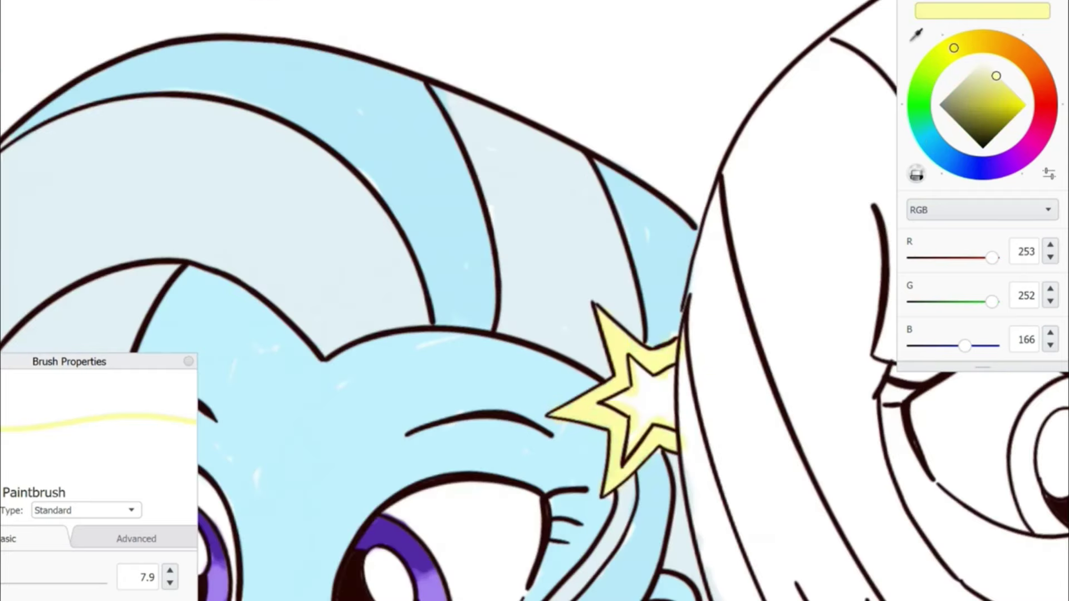
pyautogui.moveTo(634, 365); pyautogui.dragTo(646, 396)
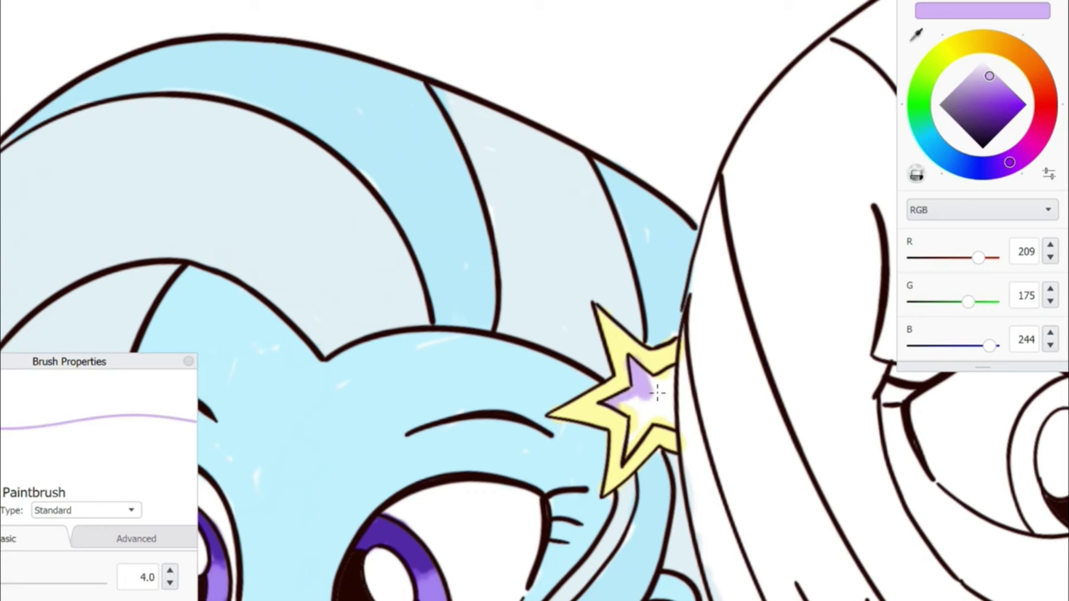
# - Fill the second character's face with very light blue, RGB 217, 244, 253
pyautogui.scroll(-3, 667, 399)
pyautogui.keyDown('alt'); pyautogui.click(668, 301); pyautogui.keyUp('alt')
pyautogui.moveTo(707, 189)
pyautogui.mouseDown()
pyautogui.moveTo(676, 279)
pyautogui.moveTo(724, 234)
pyautogui.moveTo(653, 334)
pyautogui.moveTo(730, 357)
pyautogui.moveTo(708, 462)
pyautogui.moveTo(752, 362)
pyautogui.mouseUp()
pyautogui.press('[')
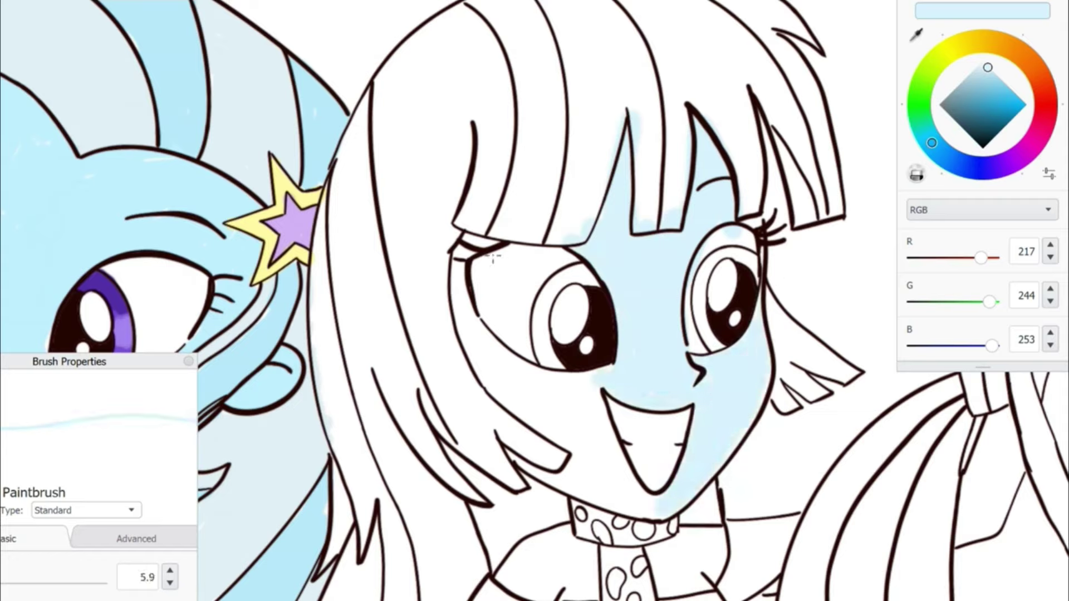
pyautogui.moveTo(465, 293); pyautogui.dragTo(502, 378)
pyautogui.moveTo(582, 392); pyautogui.dragTo(657, 513)
pyautogui.moveTo(563, 401)
pyautogui.mouseDown()
pyautogui.moveTo(496, 384)
pyautogui.moveTo(613, 479)
pyautogui.moveTo(496, 445)
pyautogui.mouseUp()
# - Paint the second character's bare shoulders and the arm below the sleeve with the same very light blue
pyautogui.scroll(-3, 578, 452)
pyautogui.moveTo(485, 401)
pyautogui.mouseDown()
pyautogui.moveTo(579, 456)
pyautogui.moveTo(691, 440)
pyautogui.mouseUp()
pyautogui.scroll(-5, 725, 388)
pyautogui.moveTo(358, 566)
pyautogui.mouseDown()
pyautogui.moveTo(494, 305)
pyautogui.moveTo(429, 379)
pyautogui.moveTo(501, 279)
pyautogui.mouseUp()
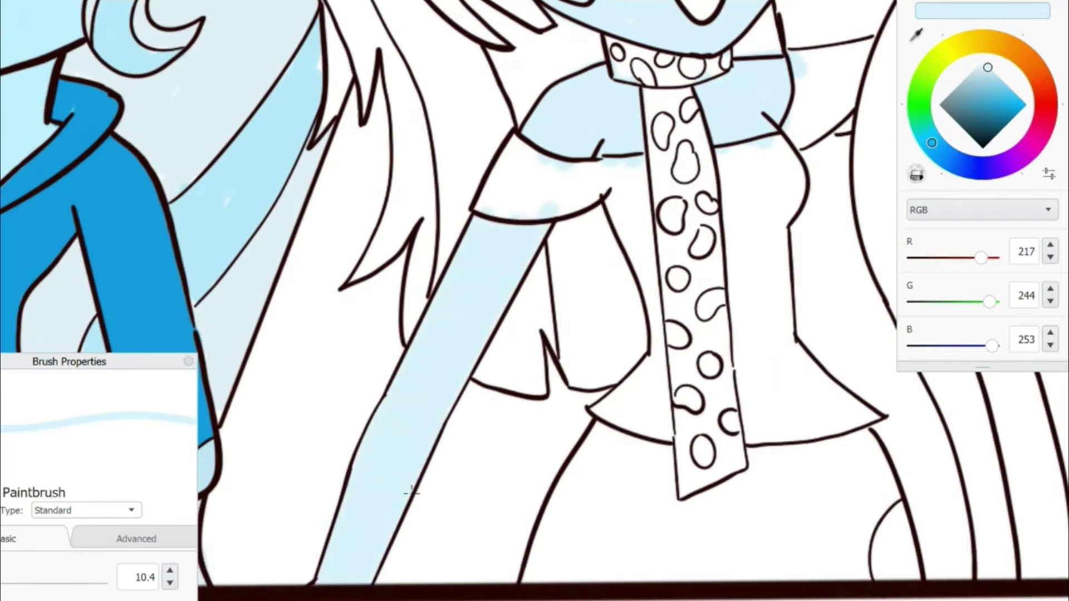
# - Fill both irises of the second character with purple, RGB 175, 61, 210, leaving the white highlights unpainted
pyautogui.scroll(5, 412, 494)
pyautogui.scroll(3, 742, 384)
pyautogui.moveTo(932, 143); pyautogui.dragTo(1020, 158)
pyautogui.moveTo(988, 70); pyautogui.dragTo(992, 101)
pyautogui.press('[')
pyautogui.moveTo(727, 208)
pyautogui.mouseDown()
pyautogui.moveTo(705, 245)
pyautogui.moveTo(724, 265)
pyautogui.moveTo(630, 271)
pyautogui.mouseUp()
pyautogui.press('[')
pyautogui.press('[')
pyautogui.press('[')
pyautogui.press(']')
pyautogui.press(']')
pyautogui.moveTo(685, 214)
pyautogui.mouseDown()
pyautogui.moveTo(634, 303)
pyautogui.moveTo(640, 342)
pyautogui.mouseUp()
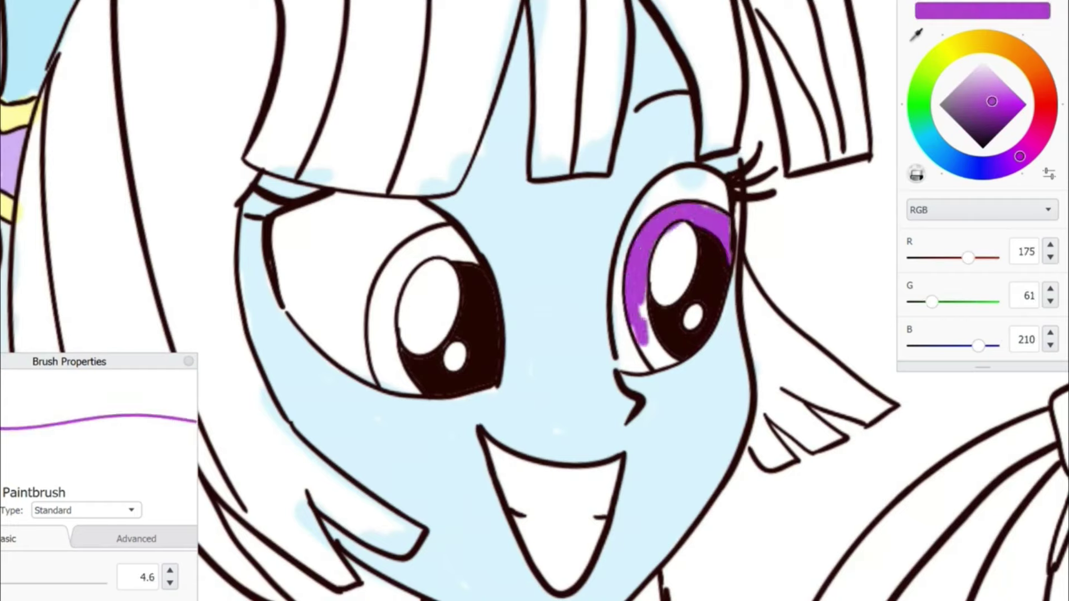
pyautogui.moveTo(423, 248)
pyautogui.mouseDown()
pyautogui.moveTo(379, 328)
pyautogui.moveTo(383, 379)
pyautogui.mouseUp()
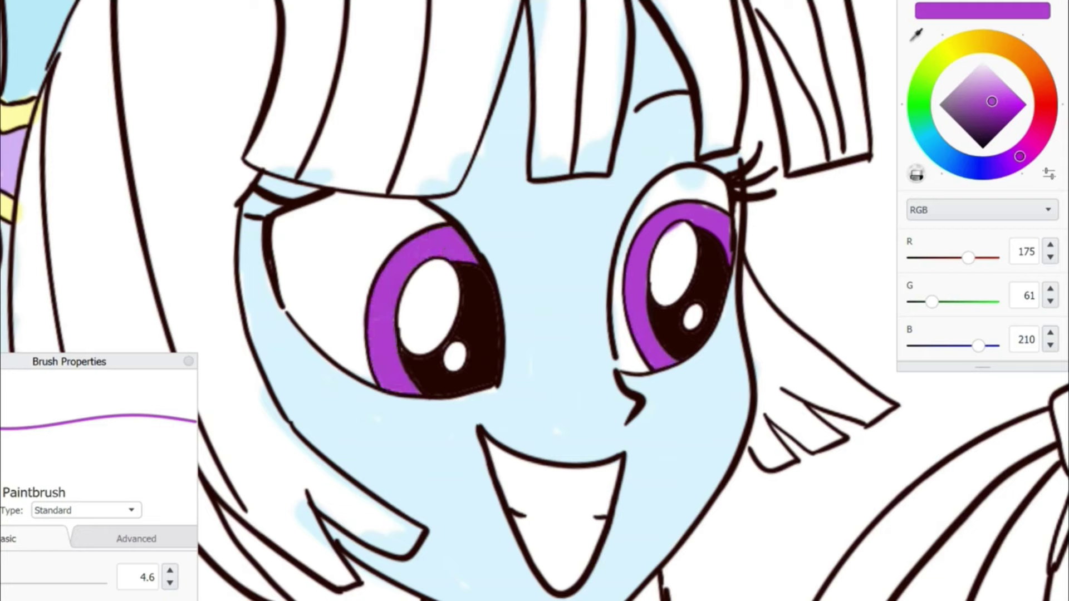
# - Shade the upper part of both irises darker purple and add light purple patches, RGB 216, 145, 238, along their sides
pyautogui.click(993, 115)
pyautogui.moveTo(705, 218); pyautogui.dragTo(638, 264)
pyautogui.moveTo(446, 235)
pyautogui.mouseDown()
pyautogui.moveTo(385, 309)
pyautogui.moveTo(458, 249)
pyautogui.mouseUp()
pyautogui.click(992, 82)
pyautogui.moveTo(640, 267); pyautogui.dragTo(631, 315)
pyautogui.moveTo(374, 317); pyautogui.dragTo(388, 337)
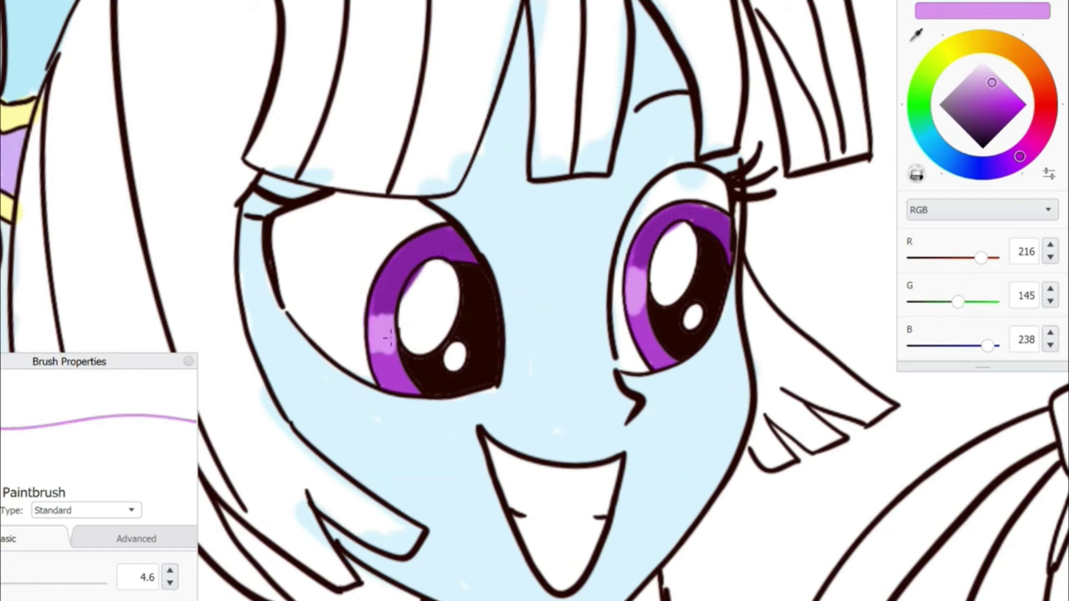
# - Paint alternate fringe stripes and the long strand beside the second character's face purple, RGB 170, 34, 211
pyautogui.moveTo(557, 234)
pyautogui.mouseDown()
pyautogui.moveTo(513, 384)
pyautogui.moveTo(473, 414)
pyautogui.moveTo(485, 423)
pyautogui.mouseUp()
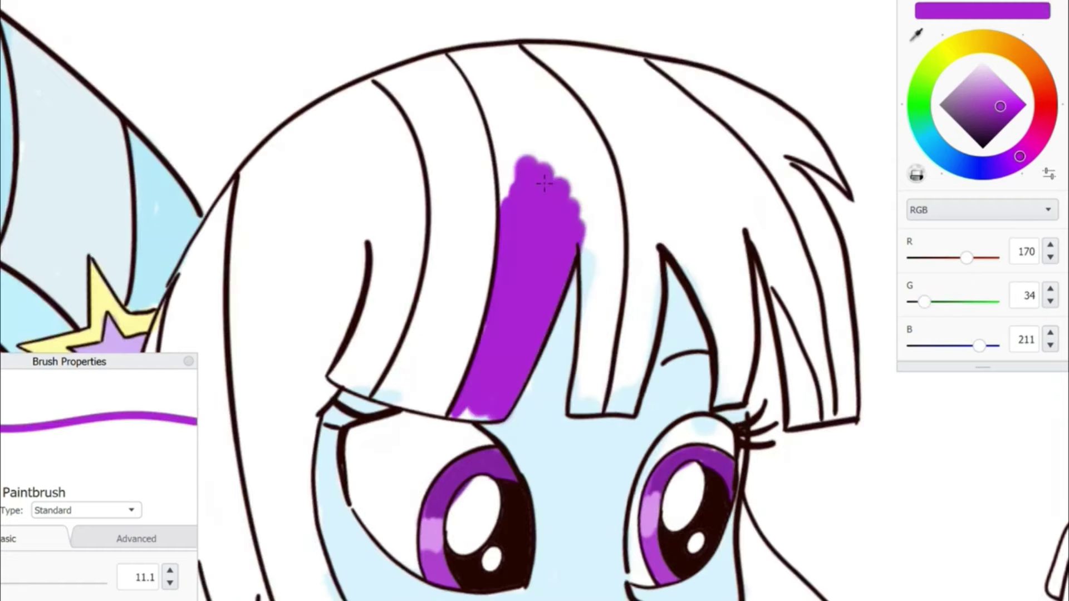
pyautogui.moveTo(523, 206)
pyautogui.mouseDown()
pyautogui.moveTo(476, 72)
pyautogui.moveTo(619, 268)
pyautogui.moveTo(590, 339)
pyautogui.moveTo(590, 406)
pyautogui.moveTo(560, 129)
pyautogui.mouseUp()
pyautogui.press('[')
pyautogui.moveTo(802, 206); pyautogui.dragTo(844, 418)
pyautogui.moveTo(743, 120)
pyautogui.mouseDown()
pyautogui.moveTo(818, 167)
pyautogui.moveTo(651, 64)
pyautogui.moveTo(771, 124)
pyautogui.mouseUp()
pyautogui.moveTo(356, 111)
pyautogui.mouseDown()
pyautogui.moveTo(268, 301)
pyautogui.moveTo(245, 429)
pyautogui.moveTo(306, 119)
pyautogui.moveTo(334, 211)
pyautogui.moveTo(279, 362)
pyautogui.moveTo(353, 282)
pyautogui.moveTo(365, 385)
pyautogui.moveTo(274, 457)
pyautogui.moveTo(293, 590)
pyautogui.moveTo(296, 485)
pyautogui.mouseUp()
# - Extend the purple into the pointed strands below the cheek, the hair behind the neck and the section behind the arm
pyautogui.scroll(-5, 296, 485)
pyautogui.moveTo(390, 295)
pyautogui.mouseDown()
pyautogui.moveTo(423, 390)
pyautogui.moveTo(473, 462)
pyautogui.moveTo(415, 304)
pyautogui.moveTo(494, 414)
pyautogui.mouseUp()
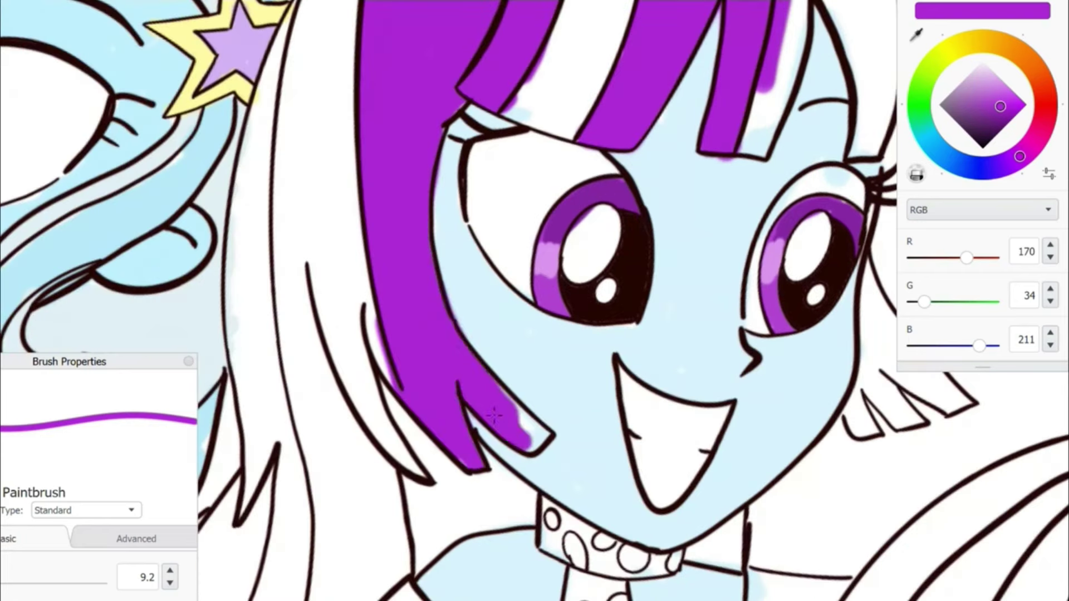
pyautogui.scroll(-3, 550, 456)
pyautogui.moveTo(640, 440)
pyautogui.mouseDown()
pyautogui.moveTo(652, 429)
pyautogui.moveTo(662, 446)
pyautogui.mouseUp()
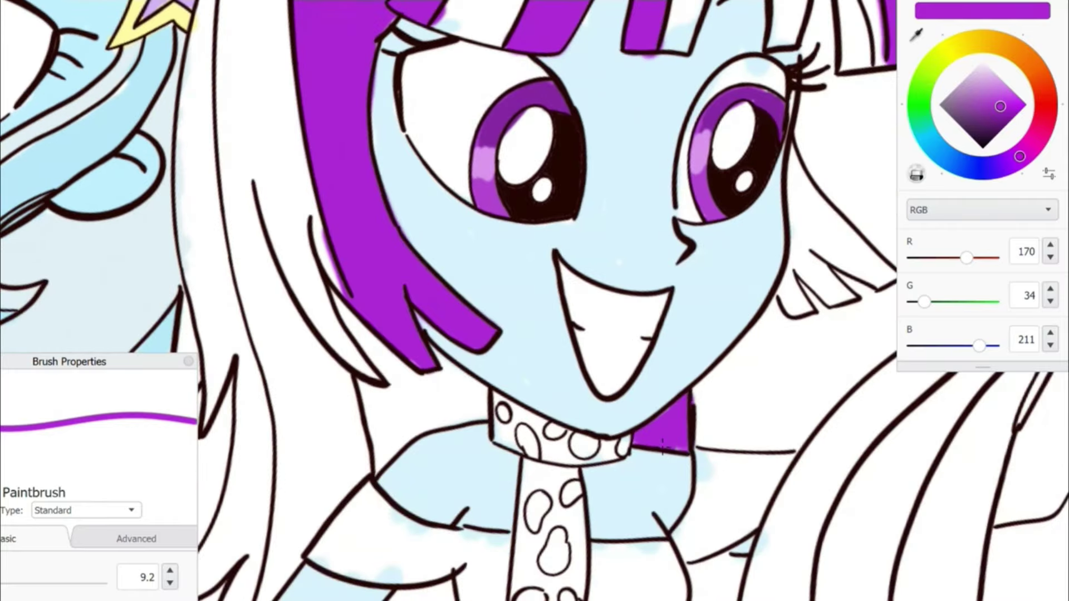
pyautogui.moveTo(384, 356); pyautogui.dragTo(446, 412)
pyautogui.scroll(-5, 406, 430)
pyautogui.moveTo(382, 390)
pyautogui.mouseDown()
pyautogui.moveTo(406, 432)
pyautogui.moveTo(401, 529)
pyautogui.moveTo(407, 432)
pyautogui.mouseUp()
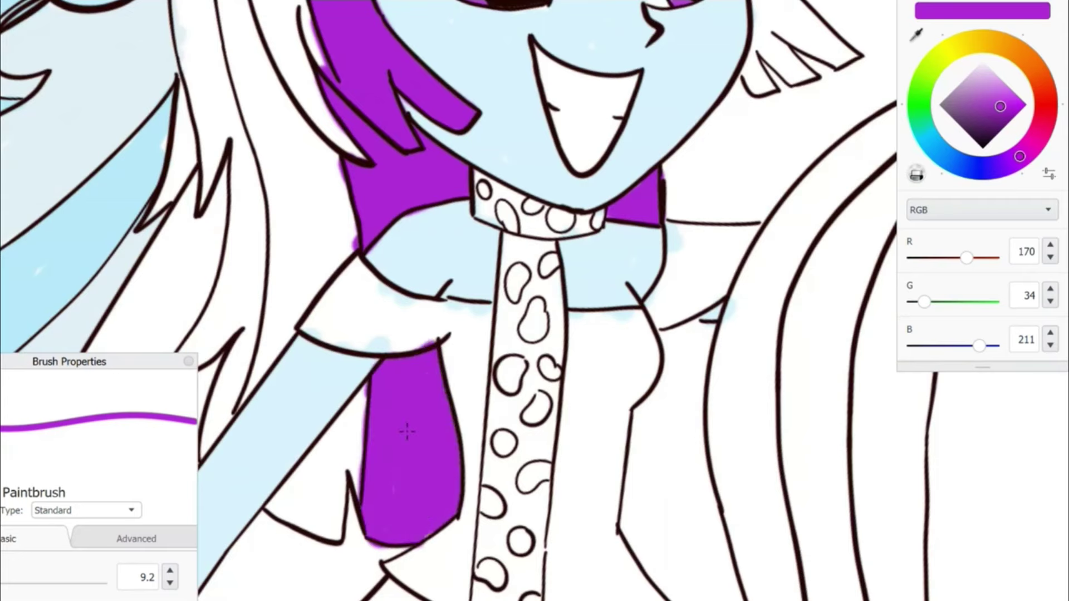
# - Fill the outermost long hair strand, from its pointed tips up to the star hair clip, with the same purple
pyautogui.scroll(3, 414, 410)
pyautogui.moveTo(390, 167)
pyautogui.mouseDown()
pyautogui.moveTo(385, 239)
pyautogui.moveTo(421, 209)
pyautogui.mouseUp()
pyautogui.moveTo(380, 170)
pyautogui.mouseDown()
pyautogui.moveTo(368, 84)
pyautogui.moveTo(356, 105)
pyautogui.moveTo(424, 223)
pyautogui.moveTo(438, 299)
pyautogui.moveTo(388, 480)
pyautogui.mouseUp()
pyautogui.press(']')
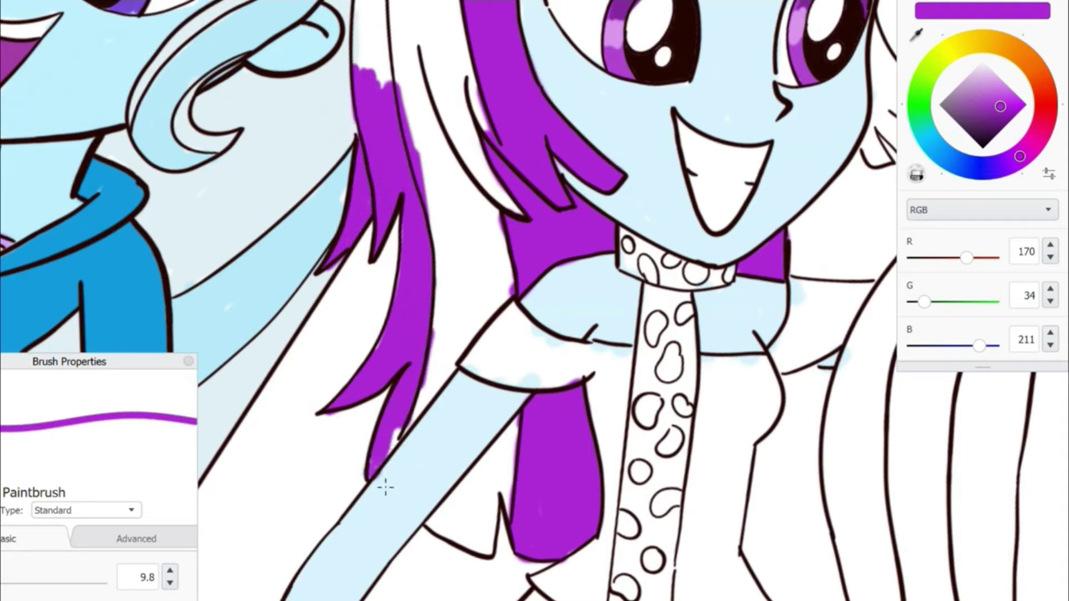
pyautogui.scroll(5, 421, 414)
pyautogui.moveTo(412, 314)
pyautogui.mouseDown()
pyautogui.moveTo(389, 184)
pyautogui.moveTo(400, 112)
pyautogui.moveTo(415, 316)
pyautogui.mouseUp()
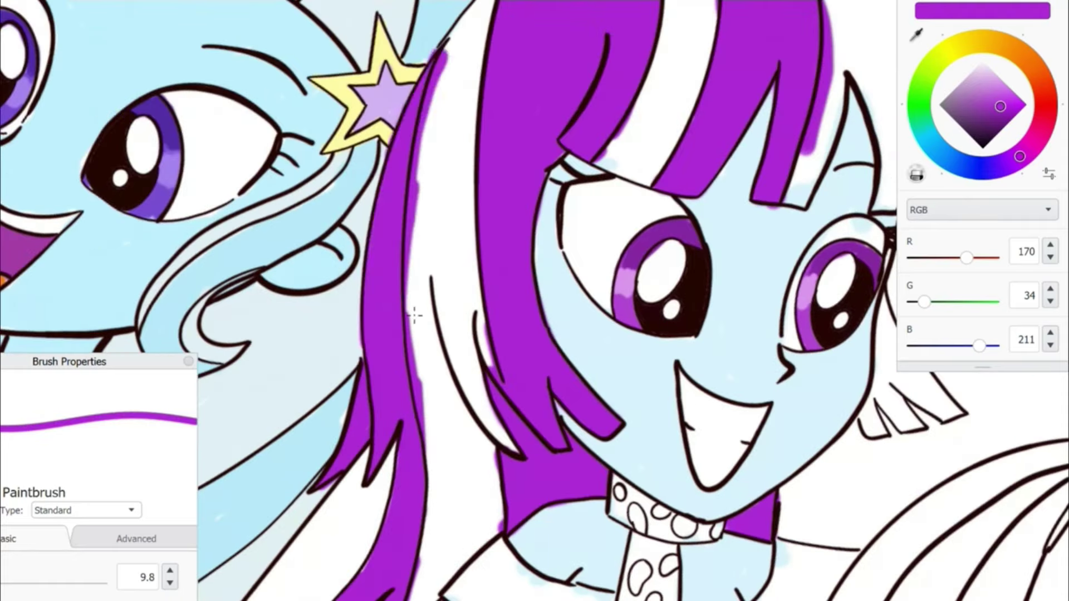
# - Paint the long hair strand between the purple side sections pink, RGB 245, 97, 251, from shoulder to crown
pyautogui.moveTo(445, 145)
pyautogui.mouseDown()
pyautogui.moveTo(454, 278)
pyautogui.moveTo(423, 312)
pyautogui.moveTo(466, 274)
pyautogui.moveTo(467, 167)
pyautogui.moveTo(449, 288)
pyautogui.mouseUp()
pyautogui.moveTo(428, 501)
pyautogui.mouseDown()
pyautogui.moveTo(467, 440)
pyautogui.moveTo(495, 529)
pyautogui.moveTo(468, 573)
pyautogui.mouseUp()
pyautogui.scroll(-3, 468, 390)
pyautogui.moveTo(362, 484); pyautogui.dragTo(406, 440)
pyautogui.press('[')
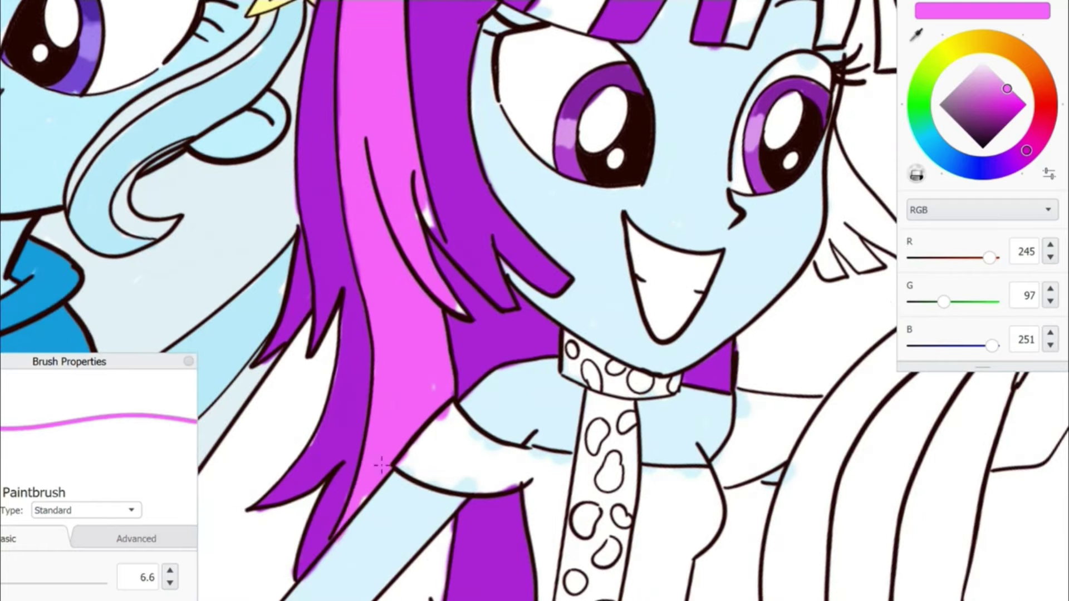
pyautogui.scroll(6, 429, 196)
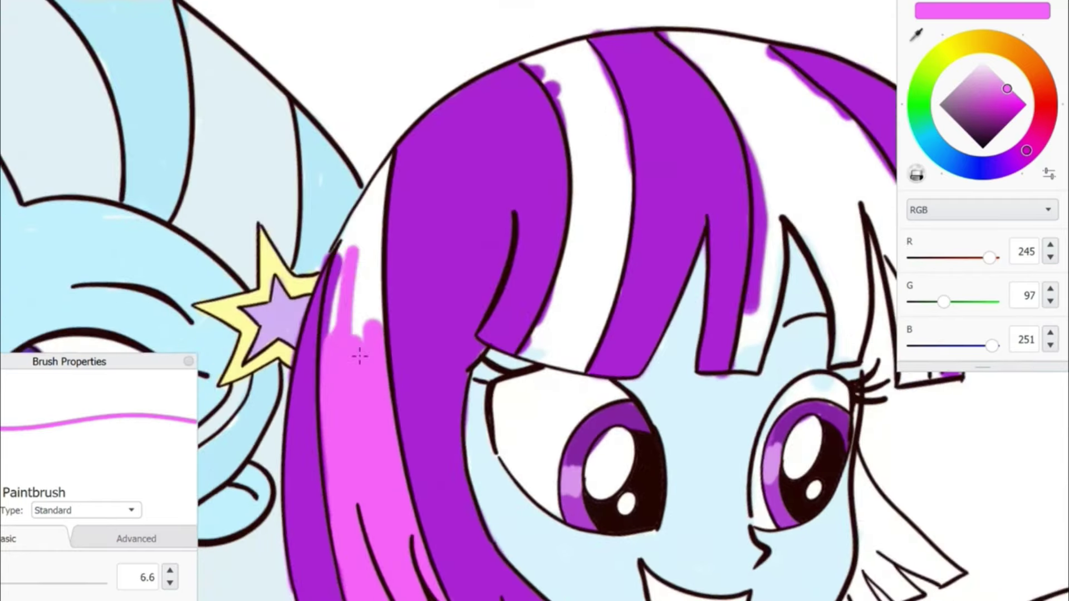
pyautogui.moveTo(359, 356); pyautogui.dragTo(358, 356)
# - Fill the remaining white stripes of the fringe with the same pink
pyautogui.moveTo(559, 308)
pyautogui.mouseDown()
pyautogui.moveTo(595, 178)
pyautogui.moveTo(593, 139)
pyautogui.moveTo(618, 262)
pyautogui.moveTo(609, 289)
pyautogui.mouseUp()
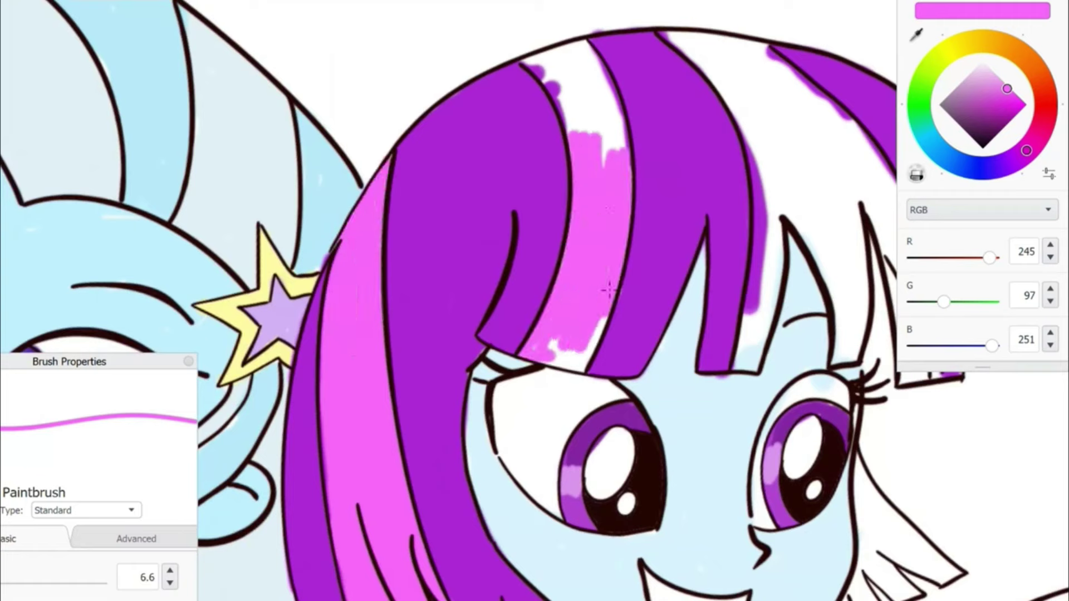
pyautogui.moveTo(571, 88)
pyautogui.mouseDown()
pyautogui.moveTo(604, 128)
pyautogui.moveTo(546, 75)
pyautogui.mouseUp()
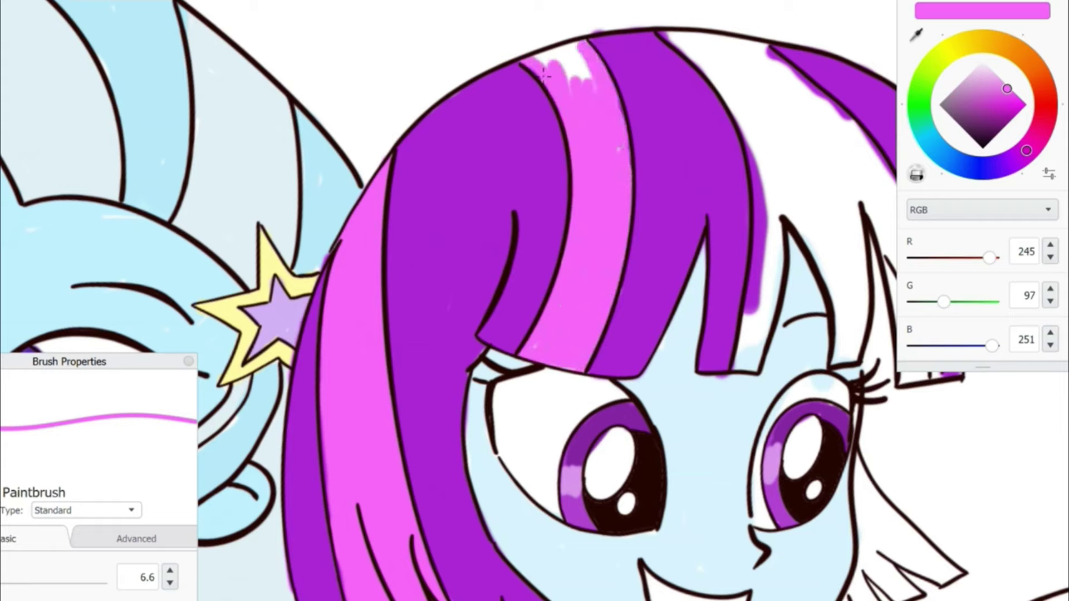
pyautogui.moveTo(768, 167)
pyautogui.mouseDown()
pyautogui.moveTo(749, 276)
pyautogui.moveTo(780, 218)
pyautogui.moveTo(755, 368)
pyautogui.mouseUp()
pyautogui.moveTo(837, 216)
pyautogui.mouseDown()
pyautogui.moveTo(603, 252)
pyautogui.moveTo(610, 368)
pyautogui.moveTo(551, 234)
pyautogui.moveTo(601, 379)
pyautogui.moveTo(549, 227)
pyautogui.moveTo(649, 312)
pyautogui.moveTo(604, 193)
pyautogui.mouseUp()
pyautogui.moveTo(673, 232)
pyautogui.mouseDown()
pyautogui.moveTo(690, 294)
pyautogui.moveTo(685, 334)
pyautogui.moveTo(538, 141)
pyautogui.moveTo(640, 223)
pyautogui.moveTo(458, 97)
pyautogui.mouseUp()
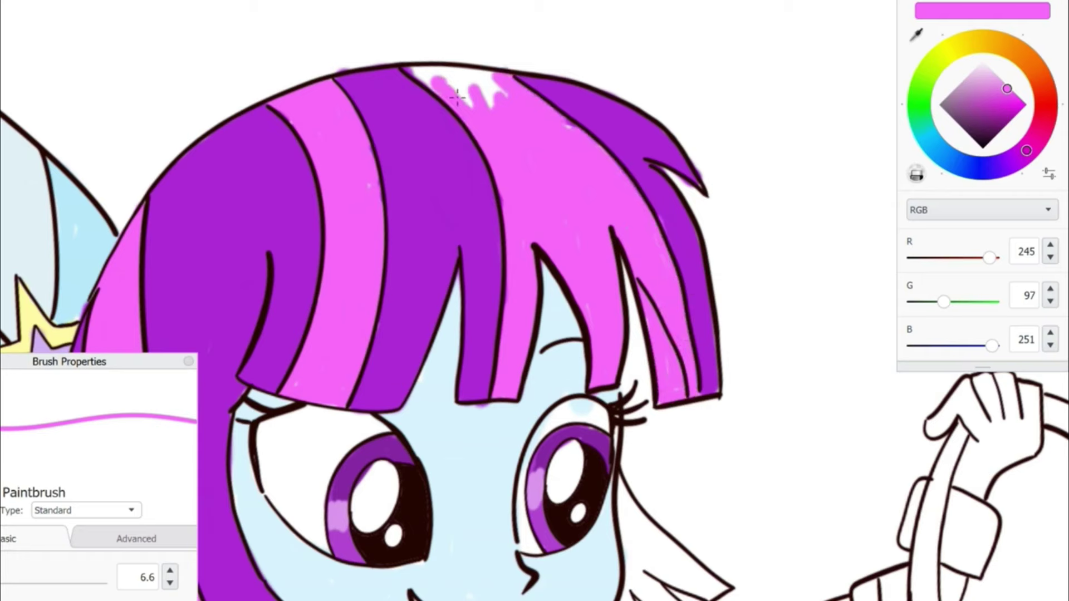
pyautogui.scroll(-2, 522, 107)
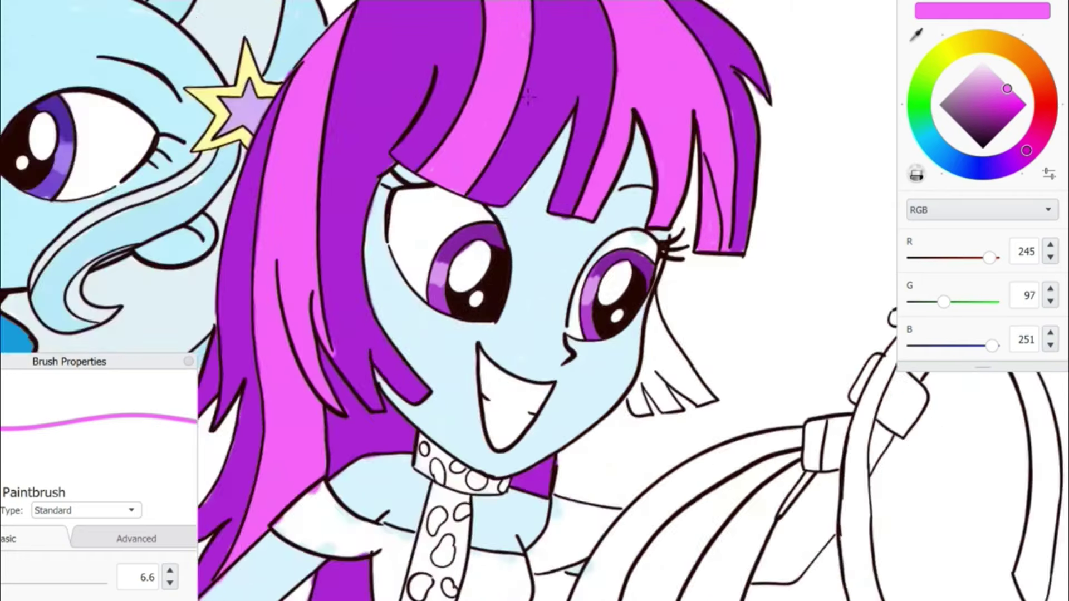
# - Sample the hair's purple and fill the short hair tuft on the far side of the second character's face
pyautogui.scroll(2, 521, 107)
pyautogui.keyDown('alt'); pyautogui.click(662, 84); pyautogui.keyUp('alt')
pyautogui.moveTo(594, 270); pyautogui.dragTo(598, 322)
pyautogui.moveTo(618, 273)
pyautogui.mouseDown()
pyautogui.moveTo(687, 351)
pyautogui.moveTo(643, 313)
pyautogui.moveTo(596, 329)
pyautogui.mouseUp()
pyautogui.moveTo(606, 390); pyautogui.dragTo(641, 334)
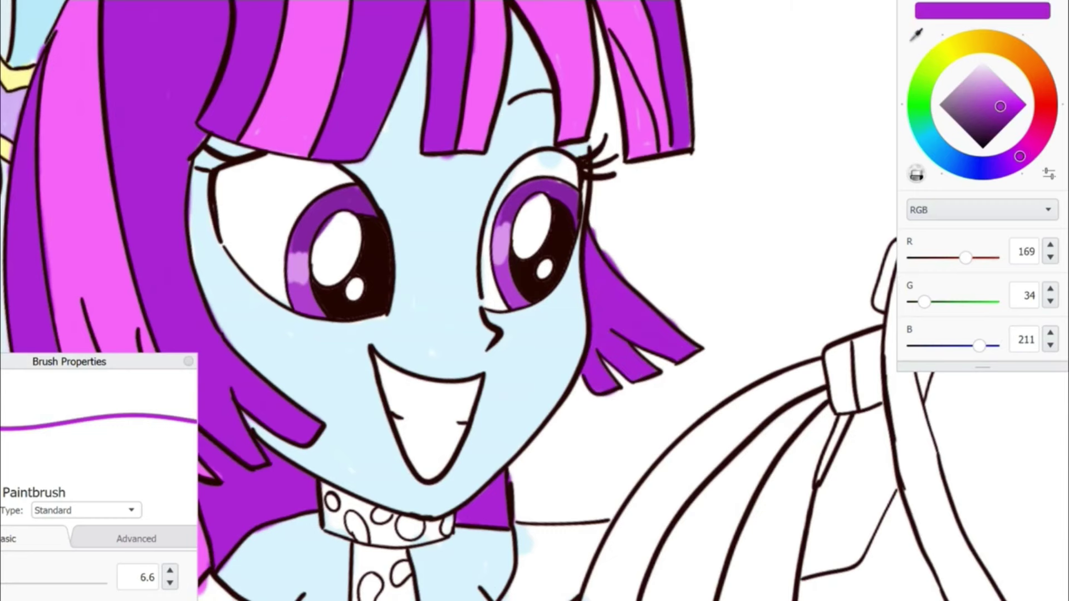
# - Fill the scarf's neckband and hanging end with pale lilac, RGB 247, 220, 255
pyautogui.moveTo(401, 578); pyautogui.dragTo(579, 321)
pyautogui.click(988, 66)
pyautogui.moveTo(535, 275)
pyautogui.mouseDown()
pyautogui.moveTo(551, 404)
pyautogui.moveTo(582, 312)
pyautogui.moveTo(529, 501)
pyautogui.moveTo(592, 382)
pyautogui.moveTo(574, 506)
pyautogui.mouseUp()
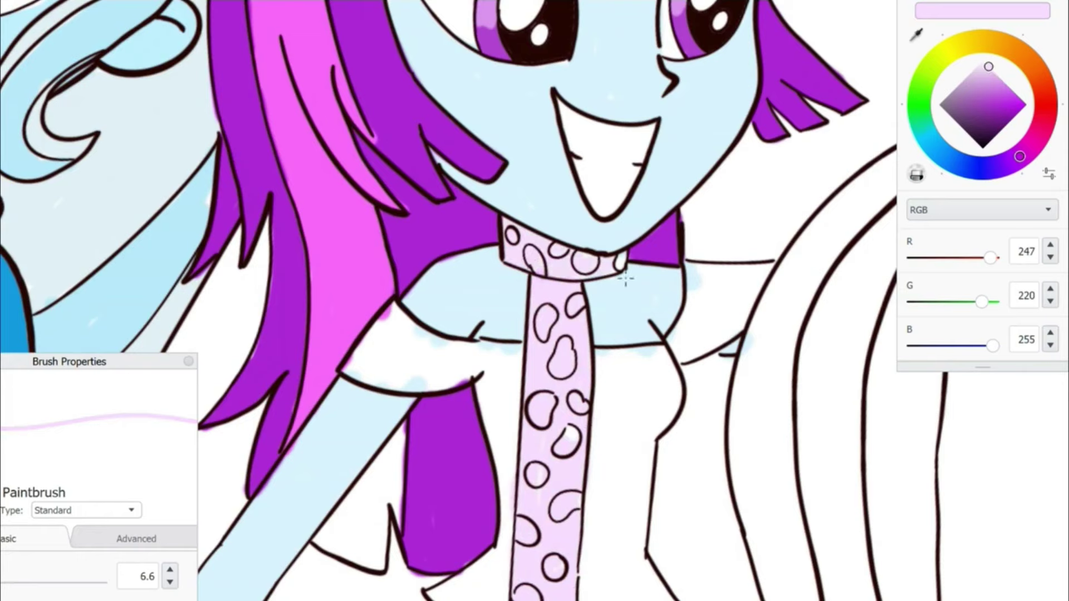
pyautogui.scroll(-5, 626, 278)
pyautogui.moveTo(479, 412)
pyautogui.mouseDown()
pyautogui.moveTo(488, 449)
pyautogui.moveTo(512, 413)
pyautogui.mouseUp()
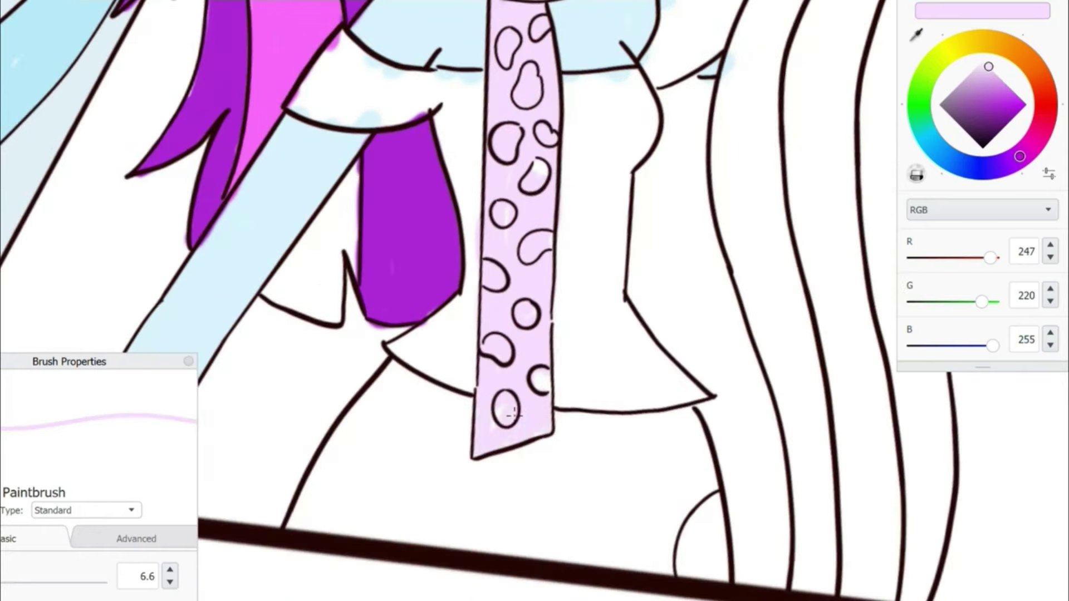
# - Colour the spots on the scarf bright purple, RGB 200, 80, 236
pyautogui.click(582, 322)
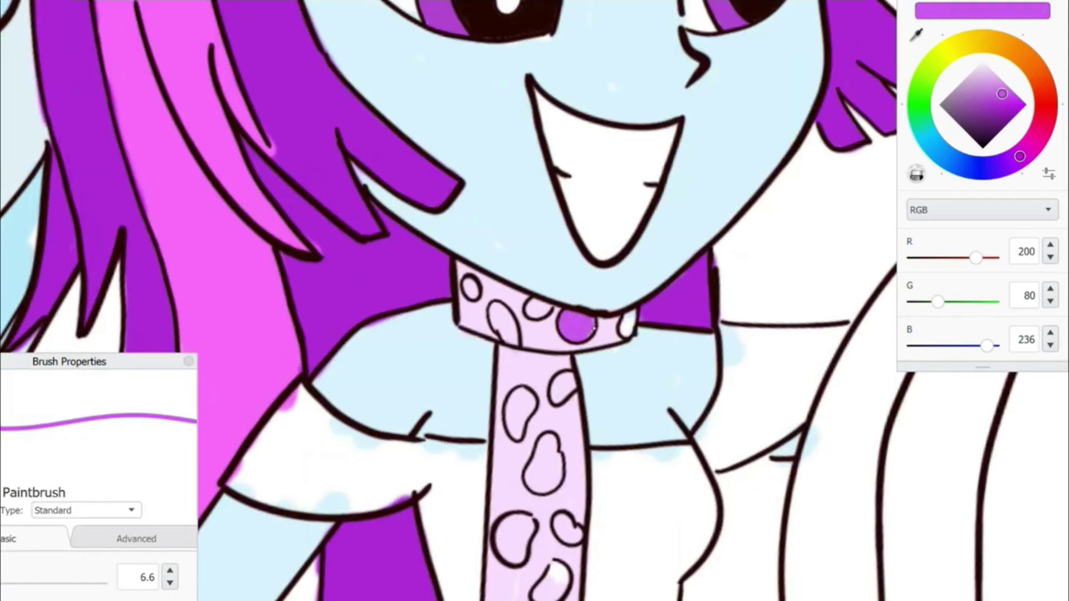
pyautogui.press('[')
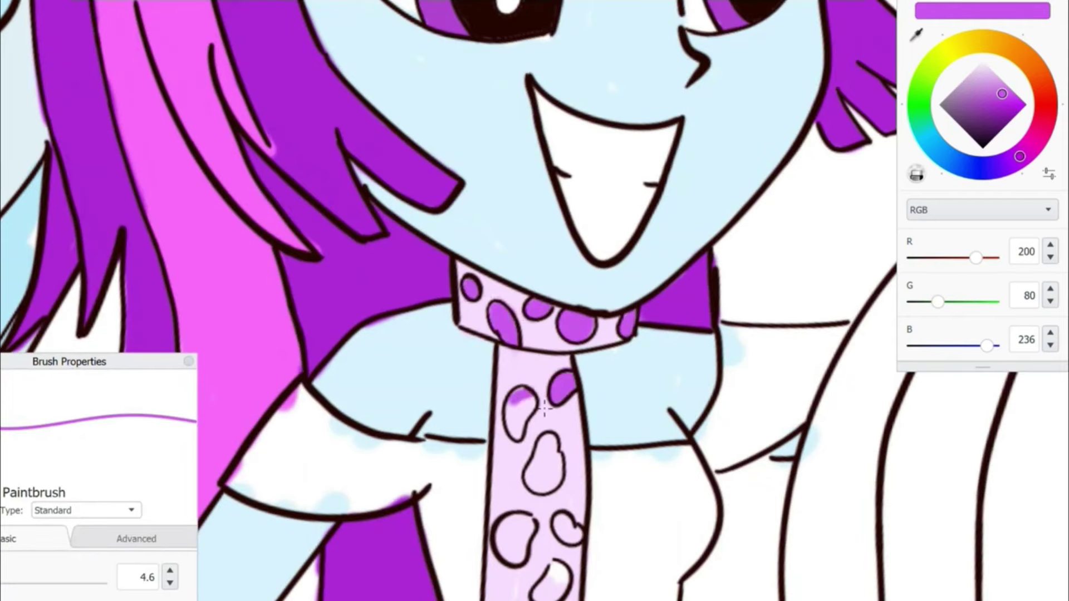
pyautogui.scroll(-3, 564, 450)
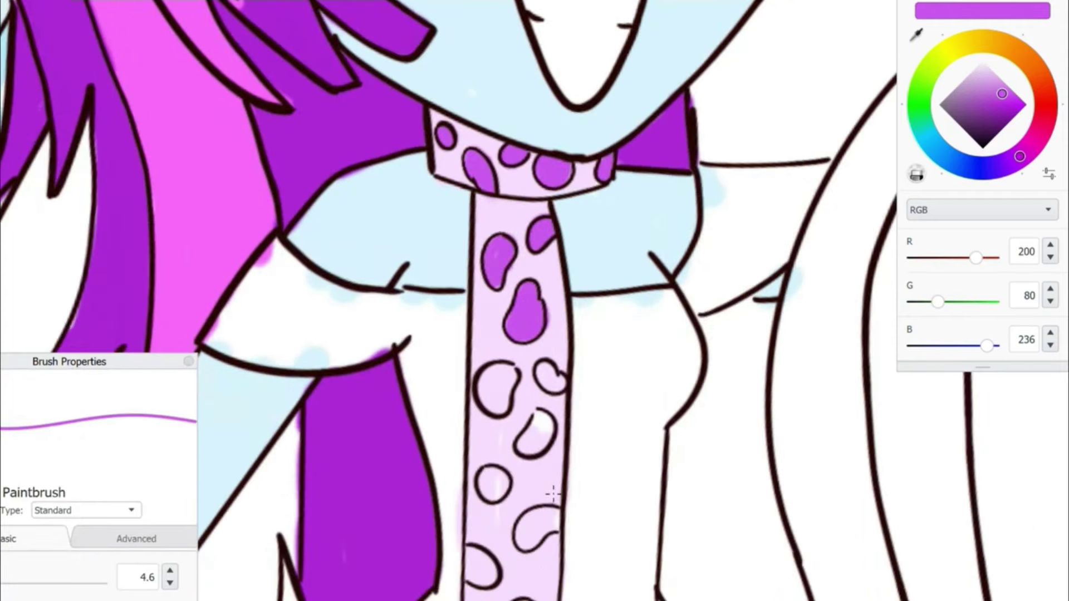
pyautogui.moveTo(507, 372); pyautogui.dragTo(525, 382)
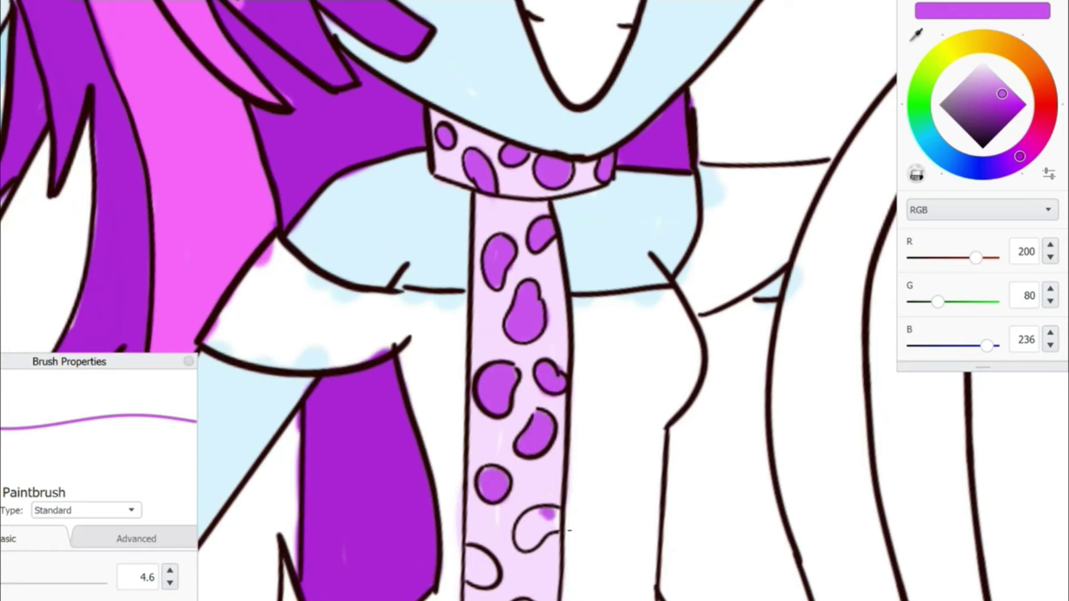
pyautogui.scroll(-5, 540, 355)
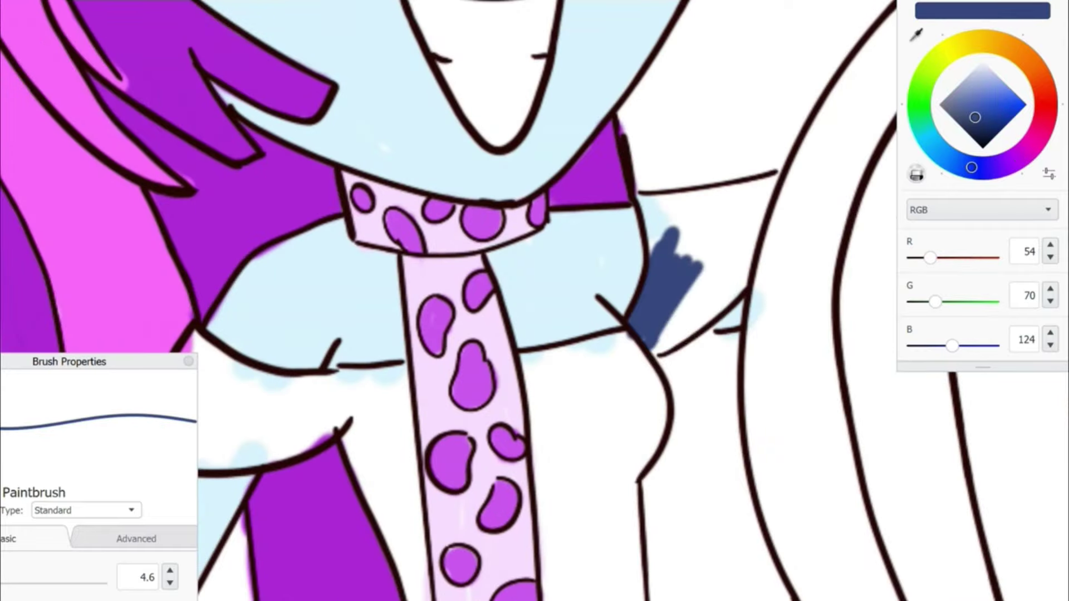
# - Fill the second character's off-shoulder top and both its sleeves with navy blue, RGB 54, 70, 124
pyautogui.moveTo(658, 356); pyautogui.dragTo(768, 184)
pyautogui.moveTo(647, 195); pyautogui.dragTo(698, 248)
pyautogui.moveTo(529, 362)
pyautogui.mouseDown()
pyautogui.moveTo(613, 357)
pyautogui.moveTo(583, 438)
pyautogui.mouseUp()
pyautogui.press(']')
pyautogui.scroll(-3, 583, 438)
pyautogui.moveTo(669, 379)
pyautogui.mouseDown()
pyautogui.moveTo(649, 479)
pyautogui.moveTo(671, 384)
pyautogui.moveTo(807, 557)
pyautogui.moveTo(717, 460)
pyautogui.mouseUp()
pyautogui.moveTo(448, 533)
pyautogui.mouseDown()
pyautogui.moveTo(512, 373)
pyautogui.moveTo(526, 562)
pyautogui.moveTo(448, 533)
pyautogui.moveTo(504, 200)
pyautogui.moveTo(490, 334)
pyautogui.moveTo(463, 195)
pyautogui.moveTo(501, 190)
pyautogui.mouseUp()
pyautogui.scroll(2, 510, 185)
pyautogui.press('[')
# - Fill the second character's skirt with violet, RGB 87, 24, 195, and the rounded patch at its hip with light purple
pyautogui.moveTo(525, 318)
pyautogui.mouseDown()
pyautogui.moveTo(534, 357)
pyautogui.moveTo(462, 390)
pyautogui.moveTo(350, 384)
pyautogui.moveTo(423, 334)
pyautogui.moveTo(501, 329)
pyautogui.moveTo(362, 396)
pyautogui.moveTo(352, 387)
pyautogui.mouseUp()
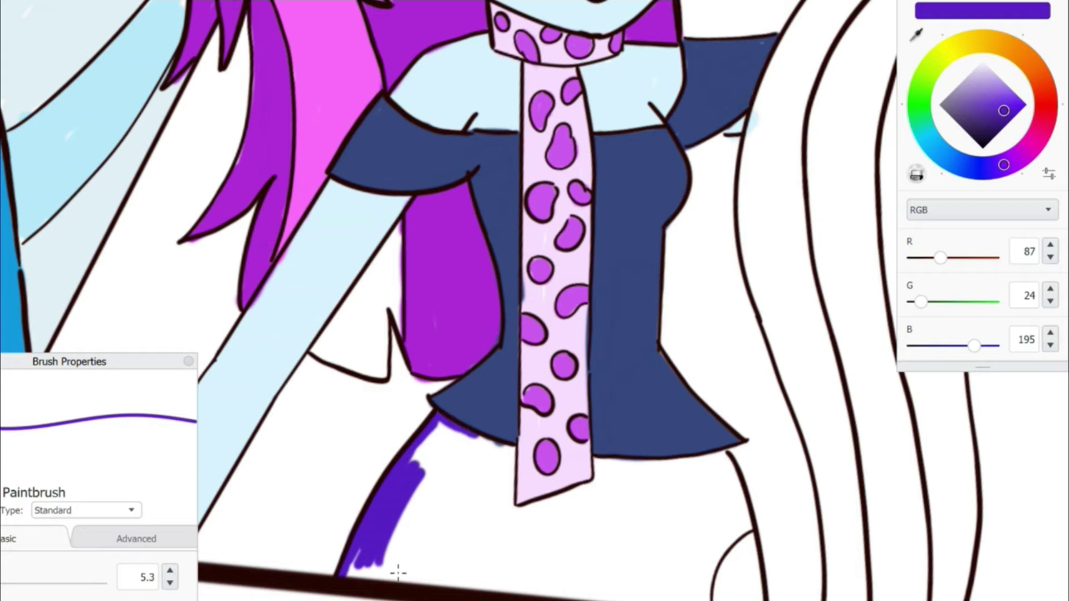
pyautogui.moveTo(449, 437); pyautogui.dragTo(399, 557)
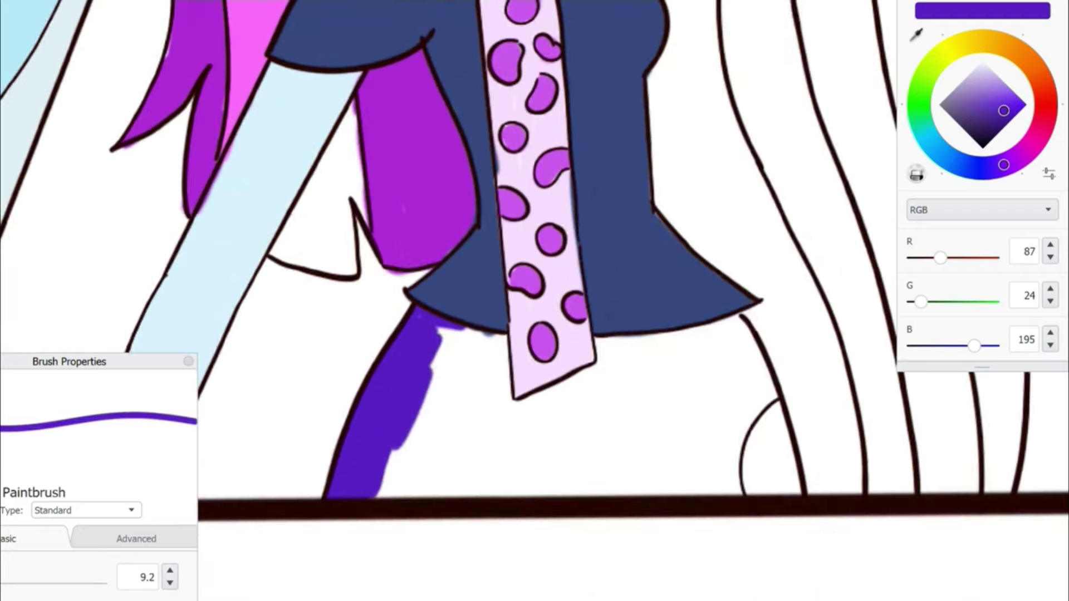
pyautogui.moveTo(443, 390); pyautogui.dragTo(384, 490)
pyautogui.moveTo(446, 410)
pyautogui.mouseDown()
pyautogui.moveTo(501, 340)
pyautogui.moveTo(478, 437)
pyautogui.mouseUp()
pyautogui.moveTo(412, 362)
pyautogui.mouseDown()
pyautogui.moveTo(479, 479)
pyautogui.moveTo(590, 385)
pyautogui.mouseUp()
pyautogui.moveTo(601, 346)
pyautogui.mouseDown()
pyautogui.moveTo(746, 320)
pyautogui.moveTo(774, 401)
pyautogui.moveTo(718, 362)
pyautogui.moveTo(679, 490)
pyautogui.moveTo(501, 485)
pyautogui.moveTo(679, 456)
pyautogui.moveTo(523, 424)
pyautogui.moveTo(710, 376)
pyautogui.mouseUp()
pyautogui.moveTo(607, 377); pyautogui.dragTo(716, 342)
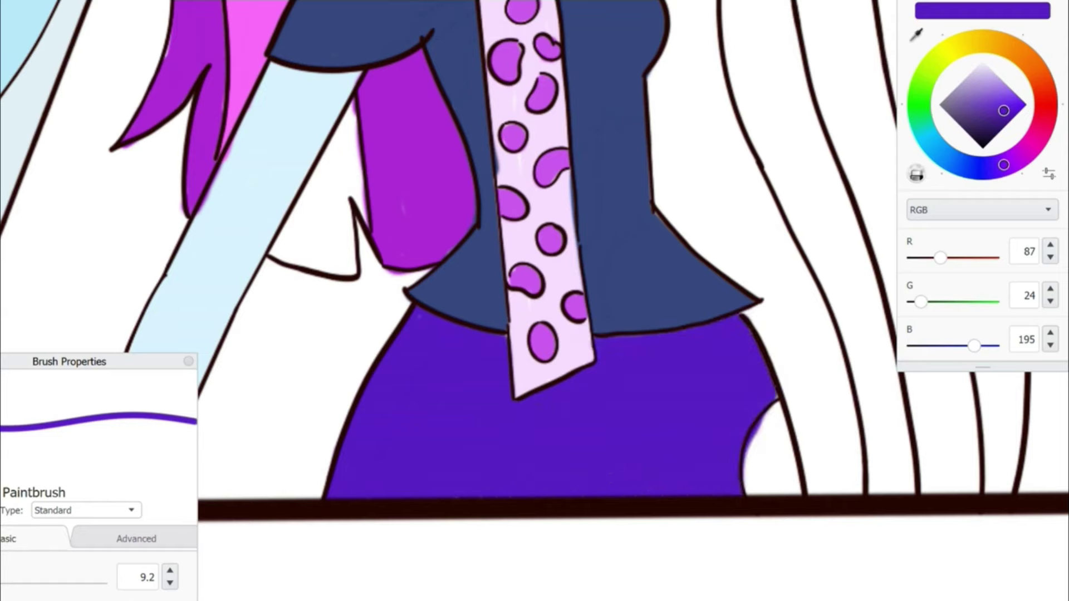
pyautogui.moveTo(758, 440)
pyautogui.mouseDown()
pyautogui.moveTo(776, 484)
pyautogui.moveTo(800, 504)
pyautogui.mouseUp()
# - Paint the second character's raised hand and the visible parts of its arm very light blue, RGB 217, 244, 253
pyautogui.moveTo(409, 351); pyautogui.dragTo(445, 287)
pyautogui.moveTo(462, 242); pyautogui.dragTo(435, 339)
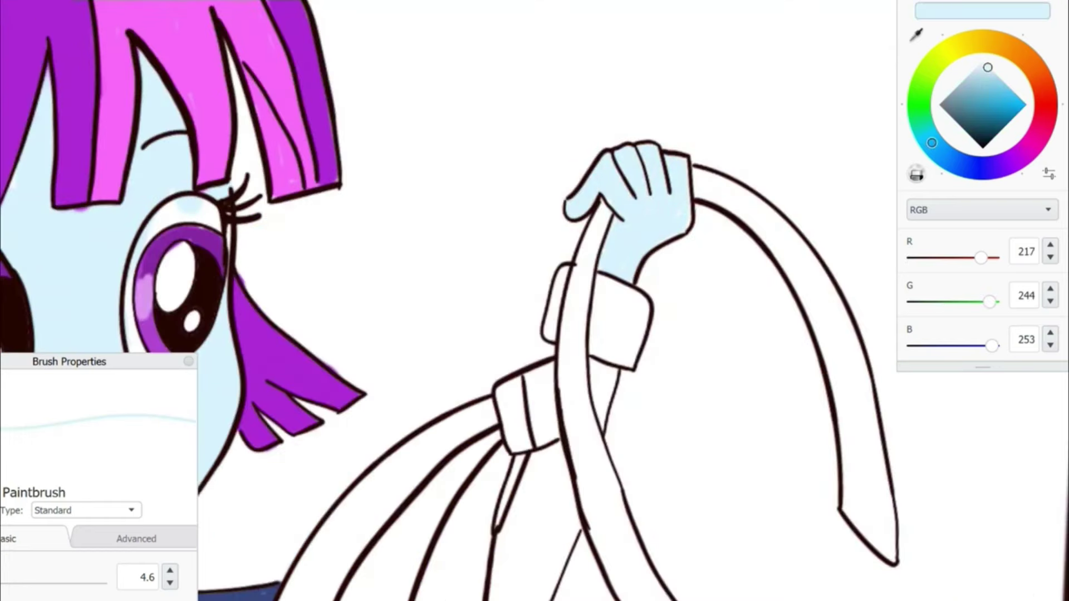
pyautogui.moveTo(535, 390); pyautogui.dragTo(481, 250)
pyautogui.moveTo(498, 320); pyautogui.dragTo(462, 457)
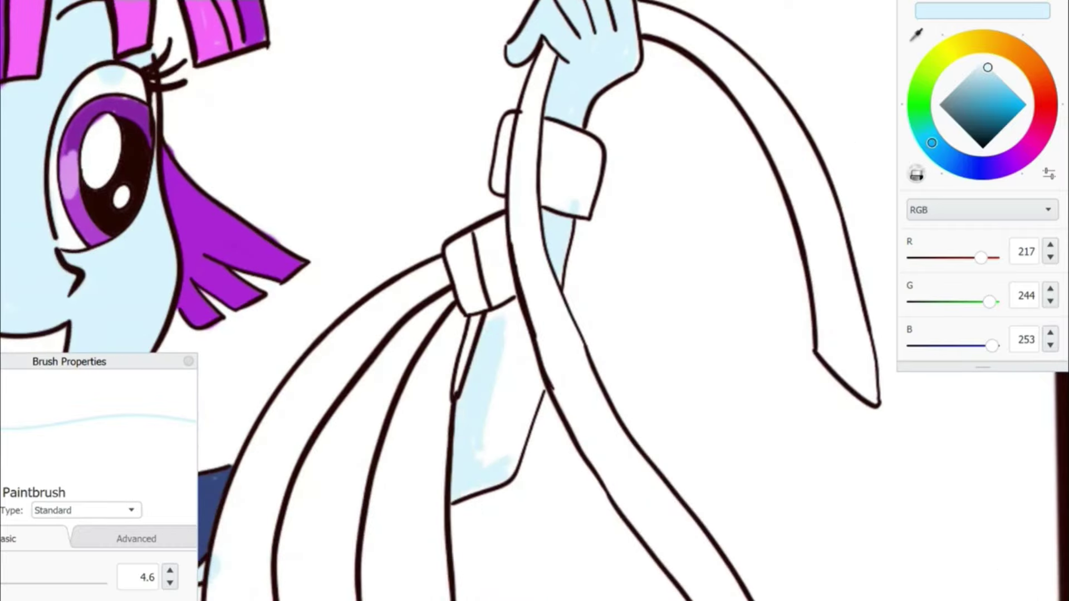
pyautogui.moveTo(524, 468); pyautogui.dragTo(485, 390)
pyautogui.moveTo(491, 440); pyautogui.dragTo(513, 312)
# - Fill the wristband on the raised arm with light pinkish lilac, RGB 241, 194, 251
pyautogui.click(1022, 154)
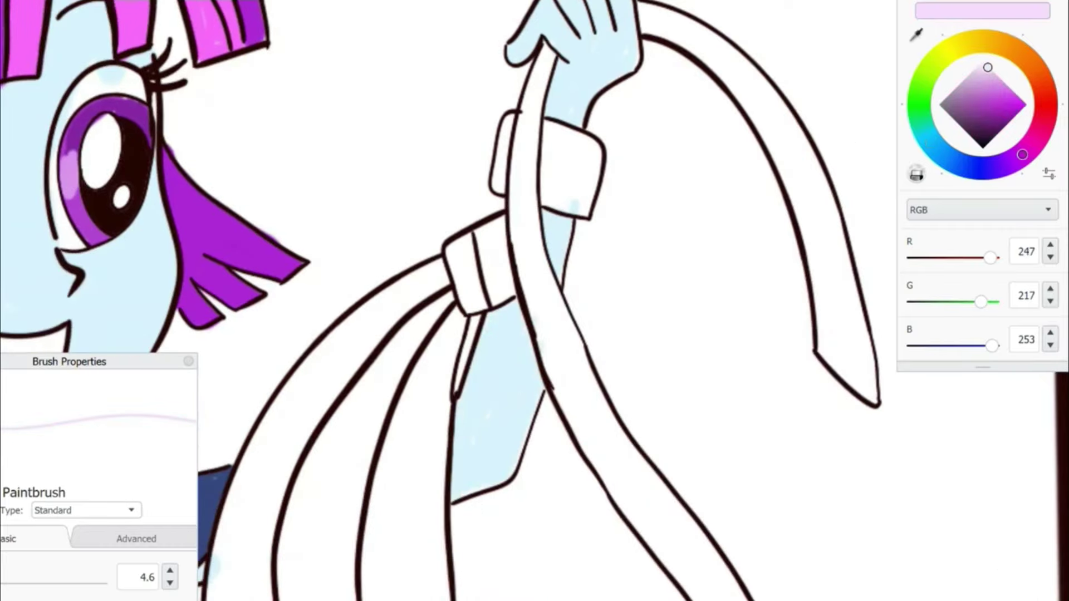
pyautogui.click(990, 71)
pyautogui.moveTo(549, 125); pyautogui.dragTo(588, 209)
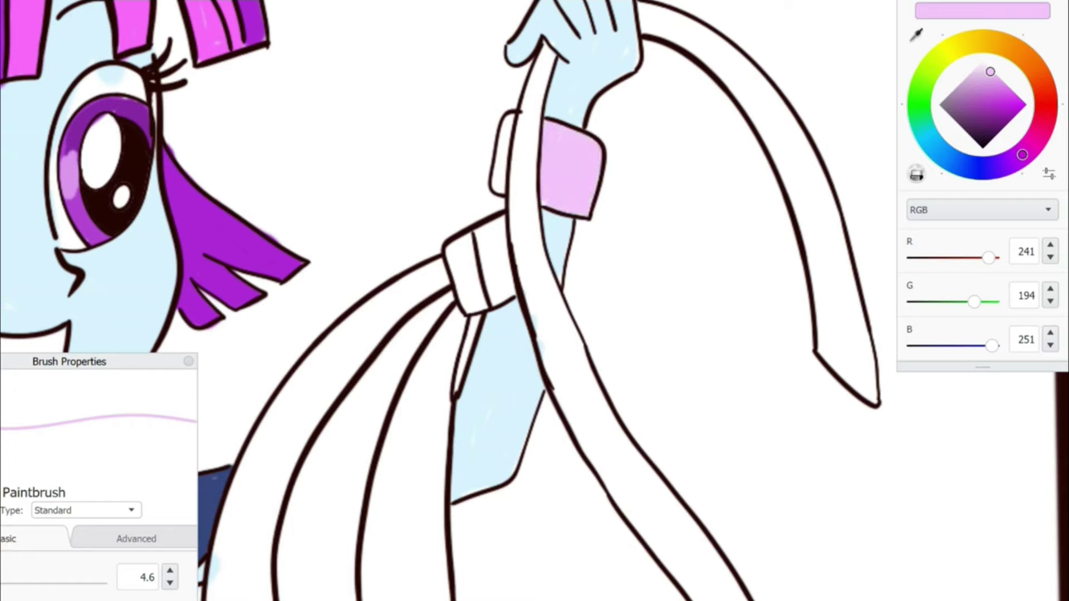
# - Fill the long curved strap held in the raised hand, down to the frame's edge, with pale blue, RGB 220, 244, 250
pyautogui.click(929, 139)
pyautogui.click(986, 67)
pyautogui.moveTo(543, 53)
pyautogui.mouseDown()
pyautogui.moveTo(527, 206)
pyautogui.moveTo(543, 335)
pyautogui.moveTo(579, 390)
pyautogui.moveTo(602, 457)
pyautogui.mouseUp()
pyautogui.moveTo(668, 301); pyautogui.dragTo(641, 390)
pyautogui.press(']')
pyautogui.moveTo(677, 239)
pyautogui.mouseDown()
pyautogui.moveTo(670, 347)
pyautogui.moveTo(717, 232)
pyautogui.moveTo(692, 241)
pyautogui.moveTo(700, 290)
pyautogui.mouseUp()
pyautogui.moveTo(563, 290); pyautogui.dragTo(509, 167)
pyautogui.moveTo(484, 317); pyautogui.dragTo(504, 462)
pyautogui.moveTo(523, 290); pyautogui.dragTo(551, 497)
pyautogui.moveTo(557, 178); pyautogui.dragTo(574, 491)
pyautogui.moveTo(551, 295)
pyautogui.mouseDown()
pyautogui.moveTo(524, 473)
pyautogui.moveTo(490, 579)
pyautogui.mouseUp()
pyautogui.moveTo(574, 312)
pyautogui.mouseDown()
pyautogui.moveTo(601, 291)
pyautogui.moveTo(554, 339)
pyautogui.mouseUp()
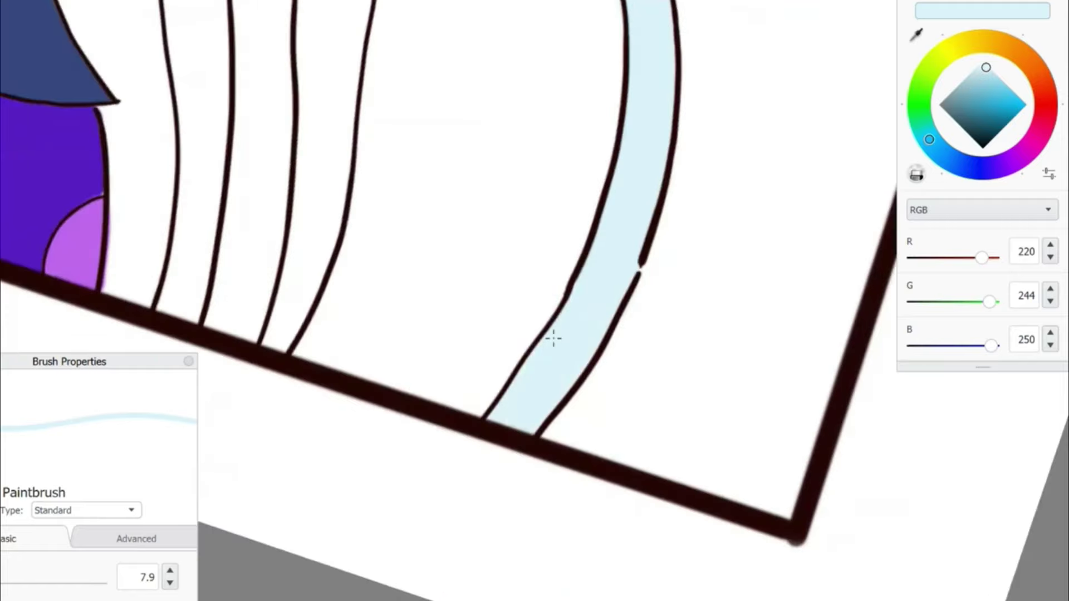
# - Paint the two outer bands of the striped piece hanging from the strap blue, RGB 46, 160, 209
pyautogui.moveTo(526, 223)
pyautogui.mouseDown()
pyautogui.moveTo(428, 368)
pyautogui.moveTo(607, 167)
pyautogui.mouseUp()
pyautogui.moveTo(614, 233)
pyautogui.mouseDown()
pyautogui.moveTo(582, 357)
pyautogui.moveTo(575, 303)
pyautogui.mouseUp()
pyautogui.hotkey('ctrl', 'z')
pyautogui.moveTo(604, 214)
pyautogui.mouseDown()
pyautogui.moveTo(576, 302)
pyautogui.moveTo(595, 111)
pyautogui.moveTo(577, 284)
pyautogui.mouseUp()
pyautogui.moveTo(613, 128); pyautogui.dragTo(629, 409)
pyautogui.moveTo(593, 251)
pyautogui.mouseDown()
pyautogui.moveTo(613, 474)
pyautogui.moveTo(633, 423)
pyautogui.moveTo(609, 552)
pyautogui.moveTo(625, 454)
pyautogui.mouseUp()
pyautogui.moveTo(465, 117); pyautogui.dragTo(490, 273)
pyautogui.moveTo(474, 167); pyautogui.dragTo(448, 245)
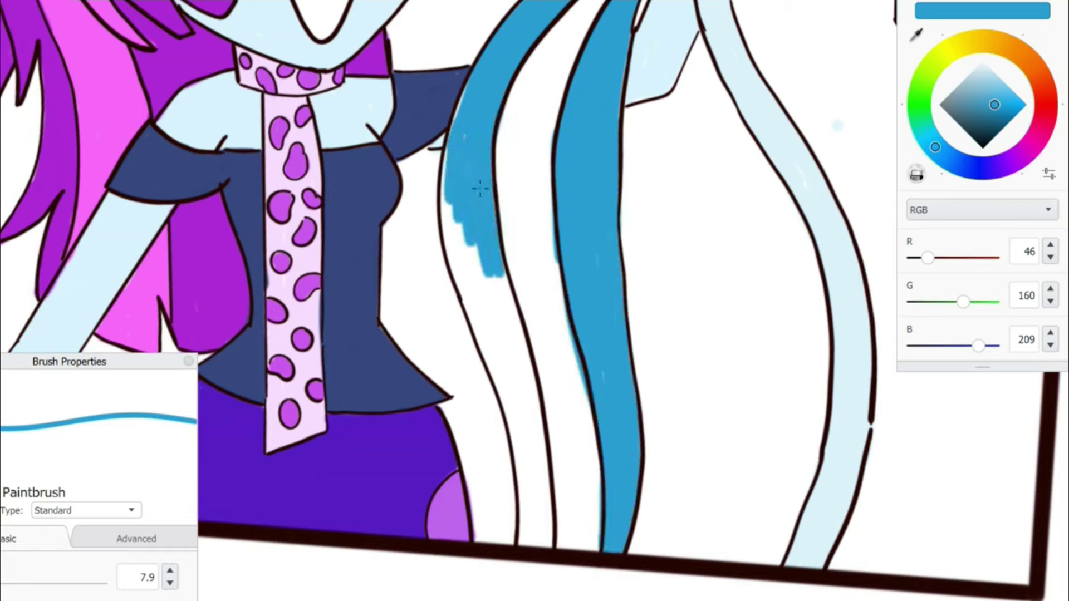
pyautogui.moveTo(445, 150); pyautogui.dragTo(479, 312)
pyautogui.moveTo(473, 245)
pyautogui.mouseDown()
pyautogui.moveTo(509, 392)
pyautogui.moveTo(526, 367)
pyautogui.moveTo(548, 549)
pyautogui.moveTo(551, 473)
pyautogui.mouseUp()
# - Fill the middle band of the hanging striped piece with yellow, RGB 247, 231, 126, along its whole length
pyautogui.click(969, 43)
pyautogui.click(1000, 84)
pyautogui.moveTo(524, 214)
pyautogui.mouseDown()
pyautogui.moveTo(551, 327)
pyautogui.moveTo(580, 362)
pyautogui.moveTo(595, 550)
pyautogui.mouseUp()
pyautogui.moveTo(571, 409); pyautogui.dragTo(582, 540)
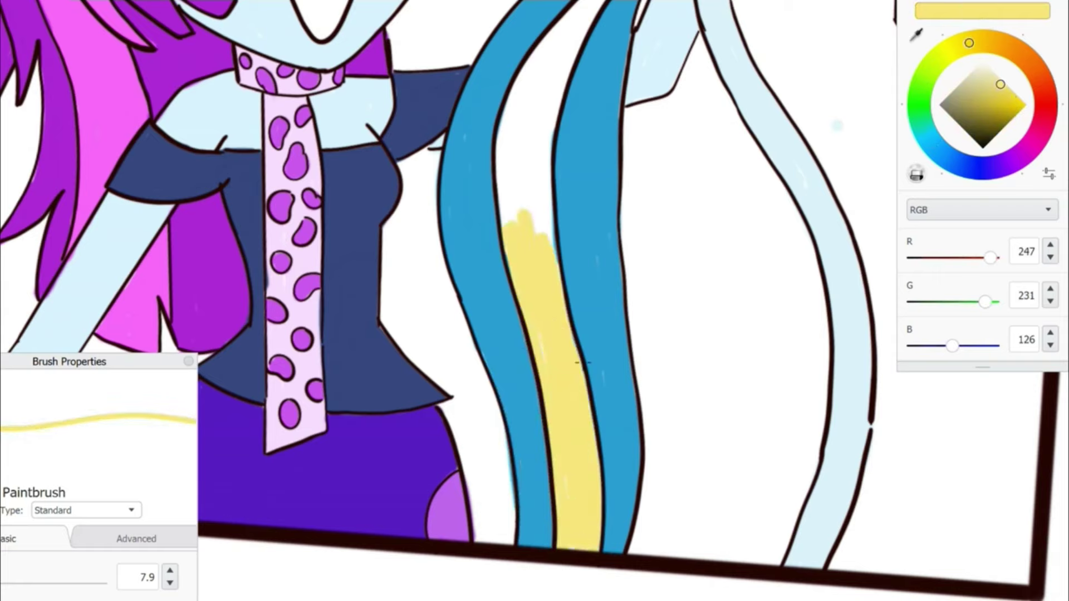
pyautogui.scroll(5, 581, 363)
pyautogui.moveTo(440, 334); pyautogui.dragTo(453, 485)
pyautogui.moveTo(404, 334); pyautogui.dragTo(453, 485)
pyautogui.moveTo(445, 314); pyautogui.dragTo(454, 487)
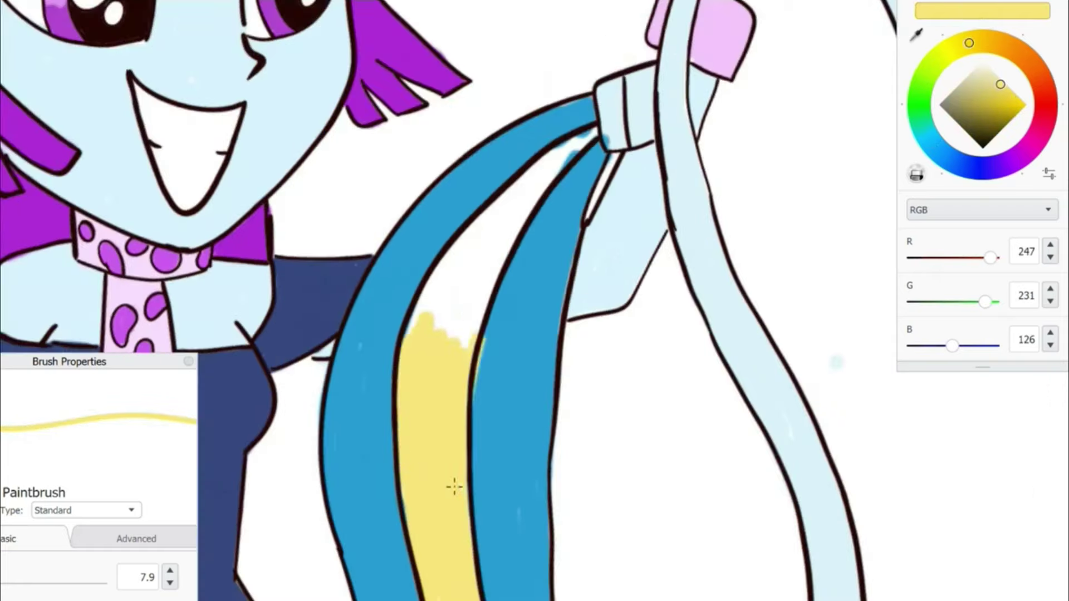
pyautogui.hotkey('ctrl', 'z')
pyautogui.moveTo(451, 312)
pyautogui.mouseDown()
pyautogui.moveTo(462, 487)
pyautogui.moveTo(413, 456)
pyautogui.mouseUp()
pyautogui.moveTo(507, 211)
pyautogui.mouseDown()
pyautogui.moveTo(440, 323)
pyautogui.moveTo(584, 139)
pyautogui.moveTo(418, 323)
pyautogui.mouseUp()
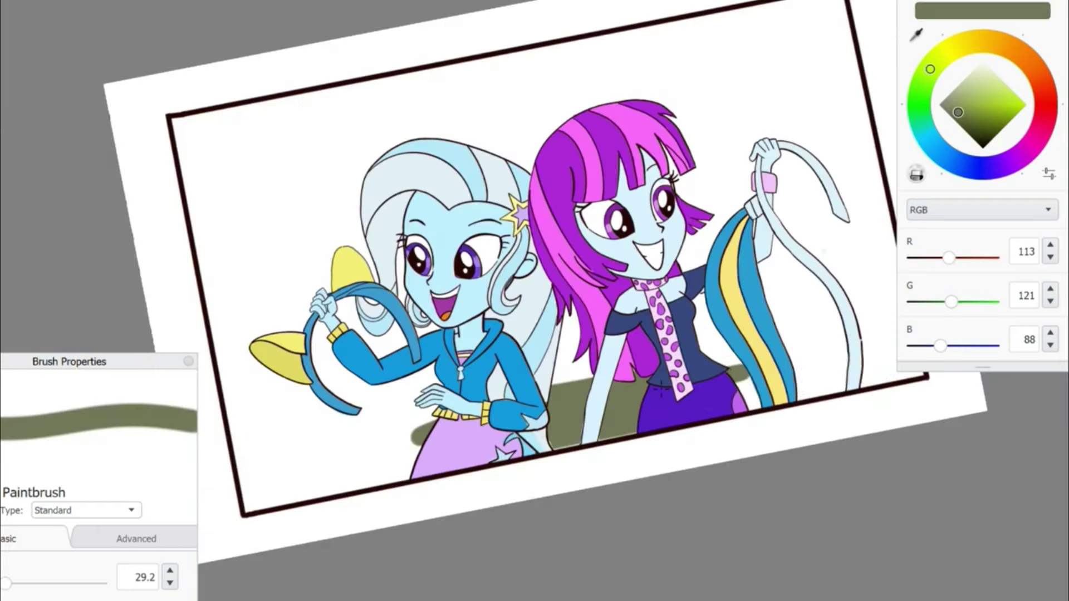
# - Paint the lower background around the second girl and her straps olive green, RGB 113, 121, 88, up to the frame
pyautogui.moveTo(702, 350); pyautogui.dragTo(835, 378)
pyautogui.moveTo(557, 384); pyautogui.dragTo(579, 334)
pyautogui.moveTo(769, 328)
pyautogui.mouseDown()
pyautogui.moveTo(824, 303)
pyautogui.moveTo(813, 281)
pyautogui.moveTo(891, 251)
pyautogui.mouseUp()
pyautogui.press('Tab')
pyautogui.moveTo(824, 250); pyautogui.dragTo(891, 312)
pyautogui.moveTo(807, 290); pyautogui.dragTo(847, 351)
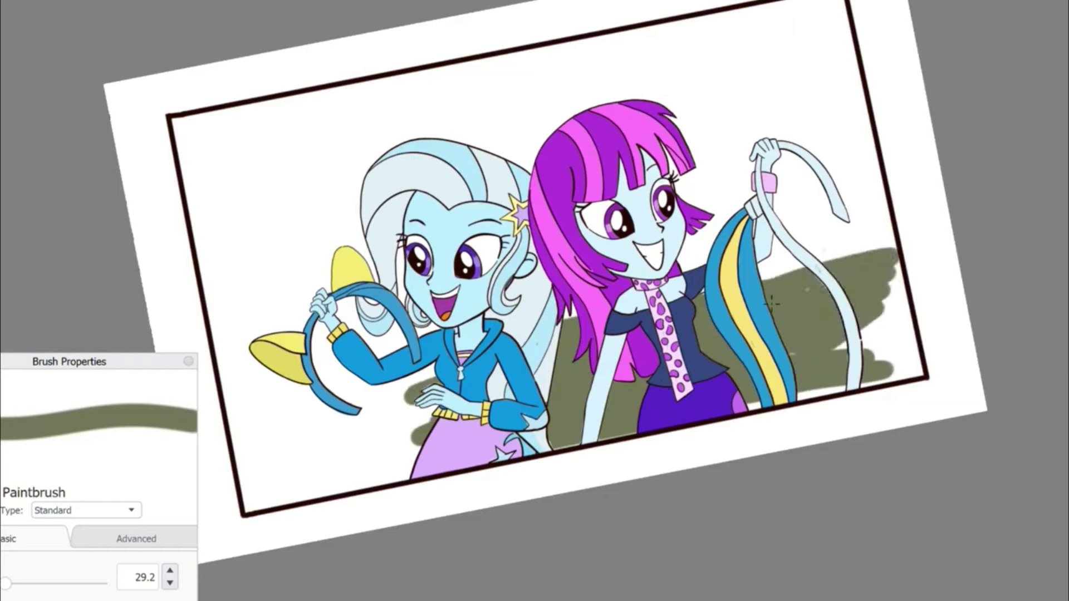
pyautogui.moveTo(897, 262); pyautogui.dragTo(869, 348)
pyautogui.moveTo(802, 391); pyautogui.dragTo(910, 345)
# - Fill the lower background around the first girl with the same olive green, out to the frame's side and lower edge
pyautogui.moveTo(302, 393)
pyautogui.mouseDown()
pyautogui.moveTo(390, 418)
pyautogui.moveTo(401, 468)
pyautogui.mouseUp()
pyautogui.moveTo(234, 362)
pyautogui.mouseDown()
pyautogui.moveTo(245, 502)
pyautogui.moveTo(241, 384)
pyautogui.moveTo(350, 446)
pyautogui.moveTo(390, 490)
pyautogui.moveTo(290, 490)
pyautogui.mouseUp()
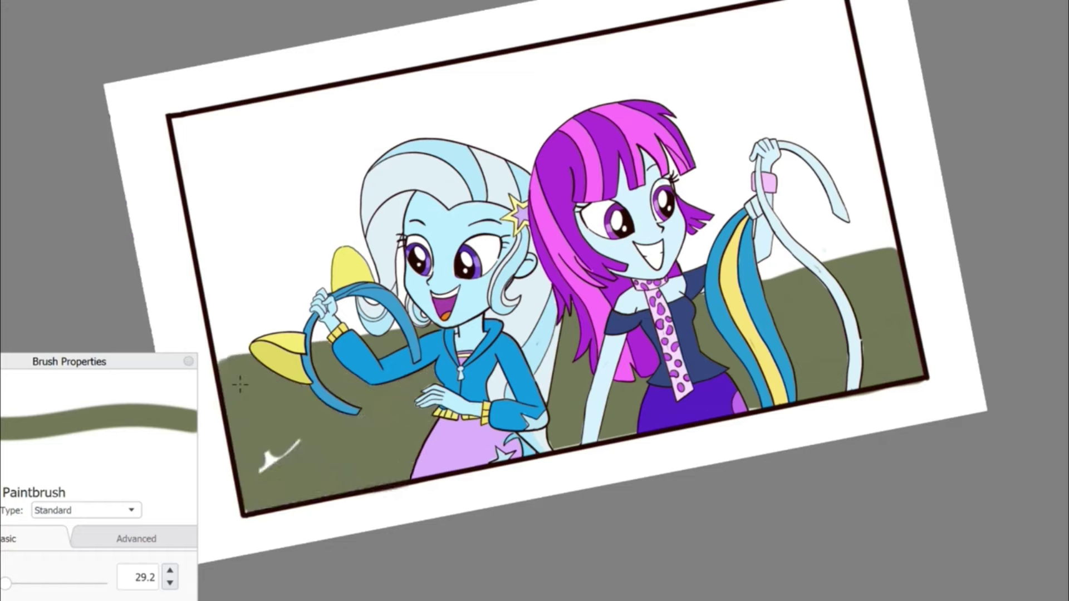
pyautogui.moveTo(240, 384); pyautogui.dragTo(278, 456)
# - Enlarge the brush to 35.7 and fill the remaining upper background with the same olive green up to the frame
pyautogui.press(']')
pyautogui.moveTo(222, 362)
pyautogui.mouseDown()
pyautogui.moveTo(200, 217)
pyautogui.moveTo(207, 148)
pyautogui.moveTo(312, 334)
pyautogui.mouseUp()
pyautogui.moveTo(207, 148)
pyautogui.mouseDown()
pyautogui.moveTo(367, 161)
pyautogui.moveTo(234, 156)
pyautogui.moveTo(613, 83)
pyautogui.moveTo(746, 128)
pyautogui.mouseUp()
pyautogui.moveTo(685, 139)
pyautogui.mouseDown()
pyautogui.moveTo(791, 261)
pyautogui.moveTo(847, 223)
pyautogui.mouseUp()
pyautogui.press('Home')
pyautogui.moveTo(819, 262)
pyautogui.mouseDown()
pyautogui.moveTo(832, 391)
pyautogui.moveTo(779, 245)
pyautogui.moveTo(846, 123)
pyautogui.moveTo(852, 76)
pyautogui.moveTo(768, 89)
pyautogui.mouseUp()
pyautogui.moveTo(808, 140)
pyautogui.mouseDown()
pyautogui.moveTo(724, 184)
pyautogui.moveTo(641, 111)
pyautogui.moveTo(529, 95)
pyautogui.moveTo(779, 67)
pyautogui.mouseUp()
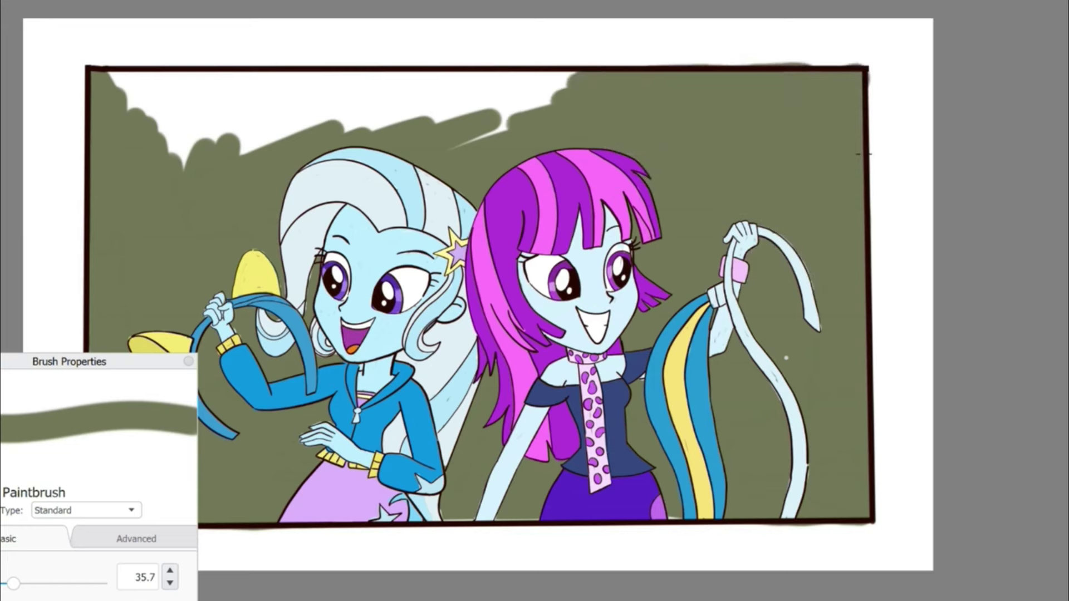
pyautogui.moveTo(556, 89); pyautogui.dragTo(467, 82)
pyautogui.press('v')
pyautogui.moveTo(484, 279); pyautogui.dragTo(378, 334)
pyautogui.moveTo(423, 290); pyautogui.dragTo(669, 139)
pyautogui.moveTo(524, 278)
pyautogui.mouseDown()
pyautogui.moveTo(462, 333)
pyautogui.moveTo(401, 267)
pyautogui.mouseUp()
# - Paint a dark green band, RGB 89, 99, 59, across the upper background just below the frame's top edge
pyautogui.click(969, 121)
pyautogui.moveTo(334, 245); pyautogui.dragTo(718, 95)
pyautogui.moveTo(761, 64); pyautogui.dragTo(807, 73)
pyautogui.moveTo(802, 73)
pyautogui.mouseDown()
pyautogui.moveTo(646, 139)
pyautogui.moveTo(513, 178)
pyautogui.moveTo(473, 239)
pyautogui.moveTo(239, 334)
pyautogui.mouseUp()
pyautogui.moveTo(713, 129); pyautogui.dragTo(239, 317)
pyautogui.moveTo(811, 76); pyautogui.dragTo(312, 278)
pyautogui.moveTo(802, 100)
pyautogui.mouseDown()
pyautogui.moveTo(268, 334)
pyautogui.moveTo(251, 357)
pyautogui.mouseUp()
pyautogui.moveTo(774, 134); pyautogui.dragTo(495, 256)
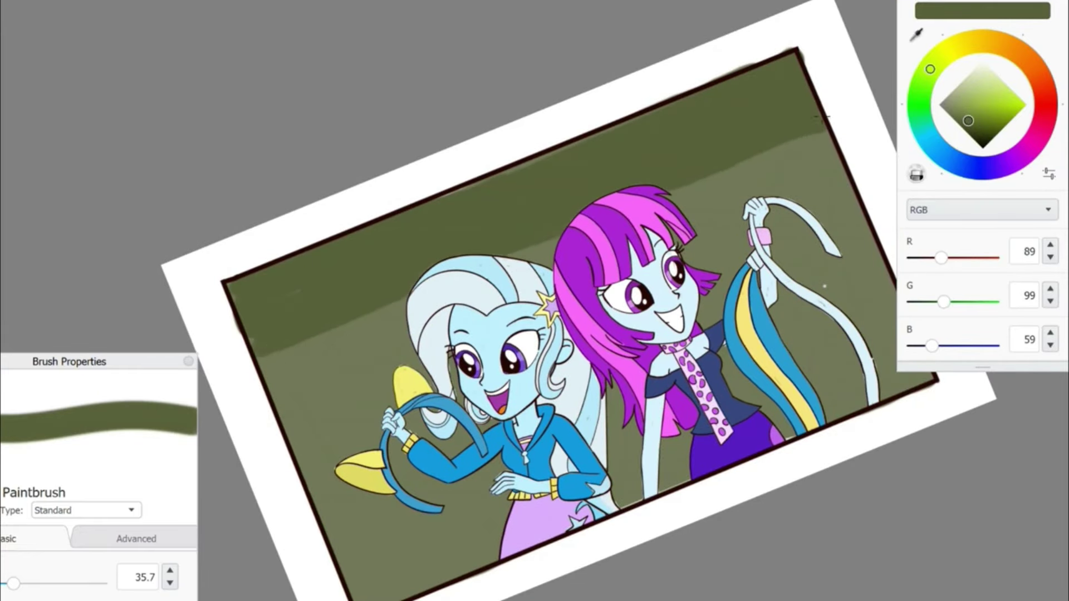
# - Paint a lighter green band, RGB 118, 134, 70, across the background directly beneath the dark band
pyautogui.moveTo(557, 245); pyautogui.dragTo(278, 376)
pyautogui.keyDown('alt'); pyautogui.click(291, 385); pyautogui.keyUp('alt')
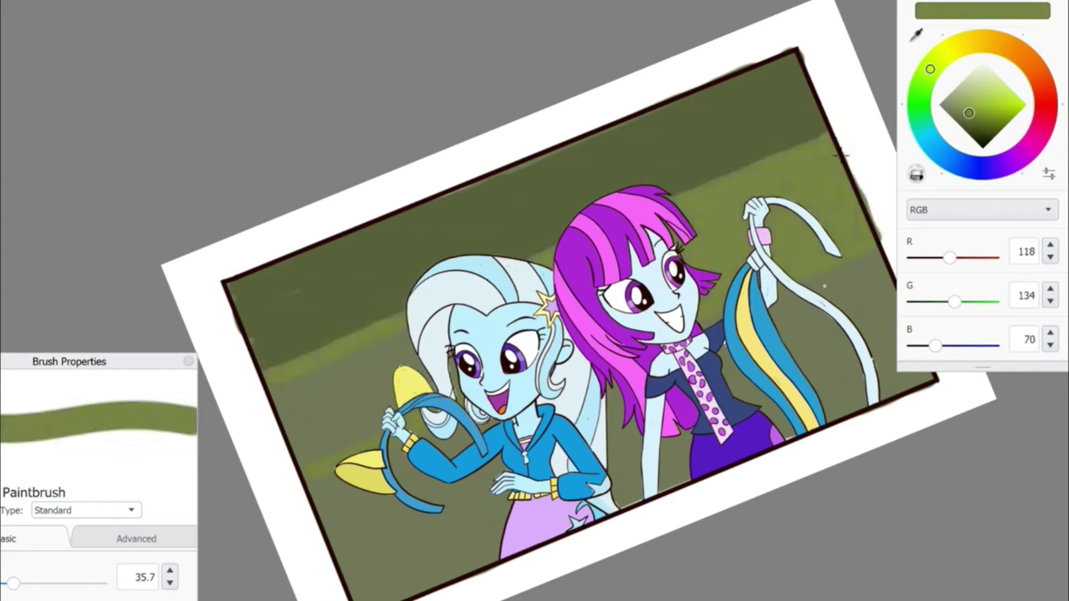
# - Draw thin pale green lines, RGB 212, 225, 173, with an 8.5 brush along both edges of the middle background band
pyautogui.keyDown('alt'); pyautogui.click(269, 370); pyautogui.keyUp('alt')
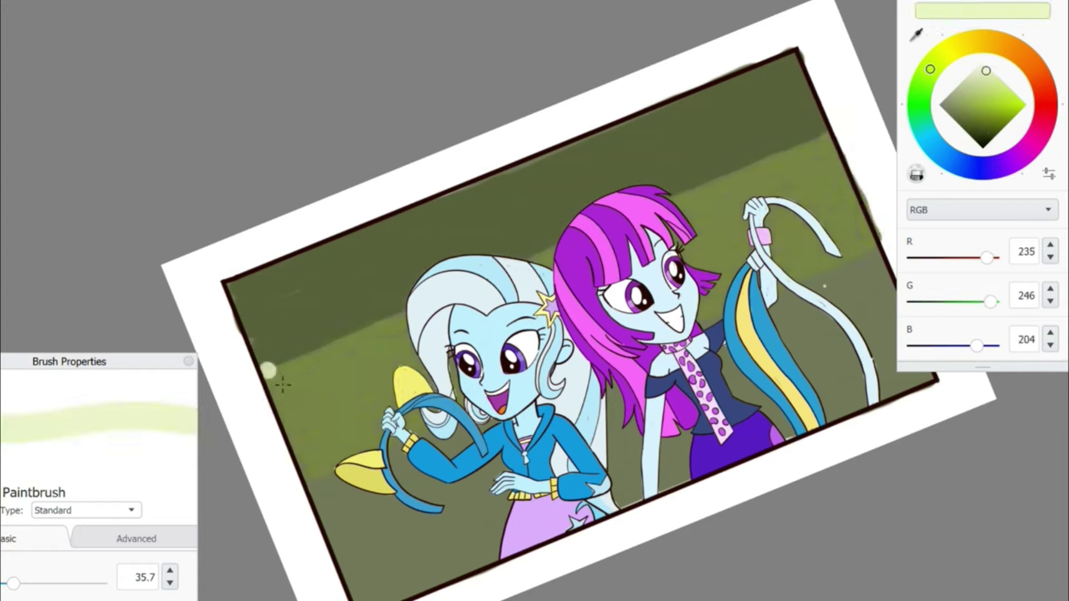
pyautogui.moveTo(13, 583); pyautogui.dragTo(2, 584)
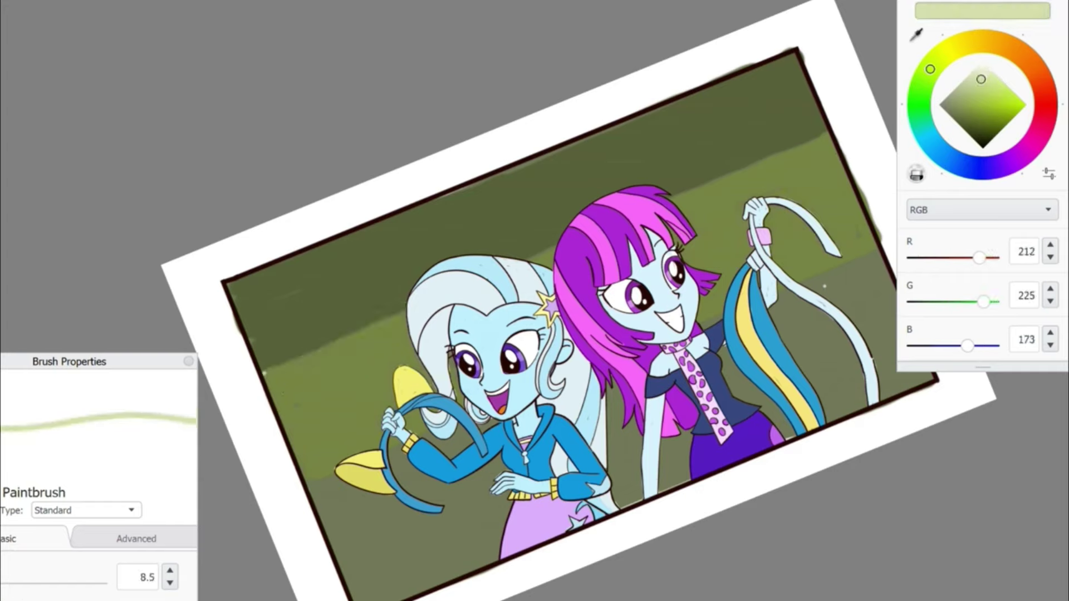
pyautogui.hotkey('ctrl', 'z')
pyautogui.moveTo(278, 386); pyautogui.dragTo(845, 148)
pyautogui.moveTo(879, 254); pyautogui.dragTo(327, 505)
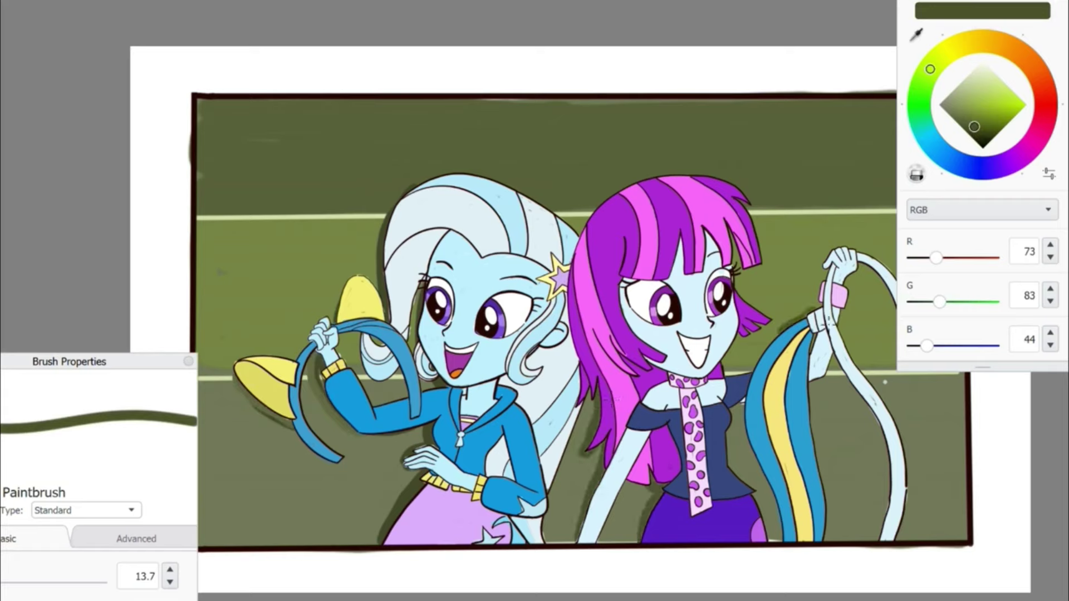
# - Hide the colour editor and brush properties to show the whole coloured drawing
pyautogui.hotkey('ctrl', 'i')
pyautogui.hotkey('ctrl', 'b')
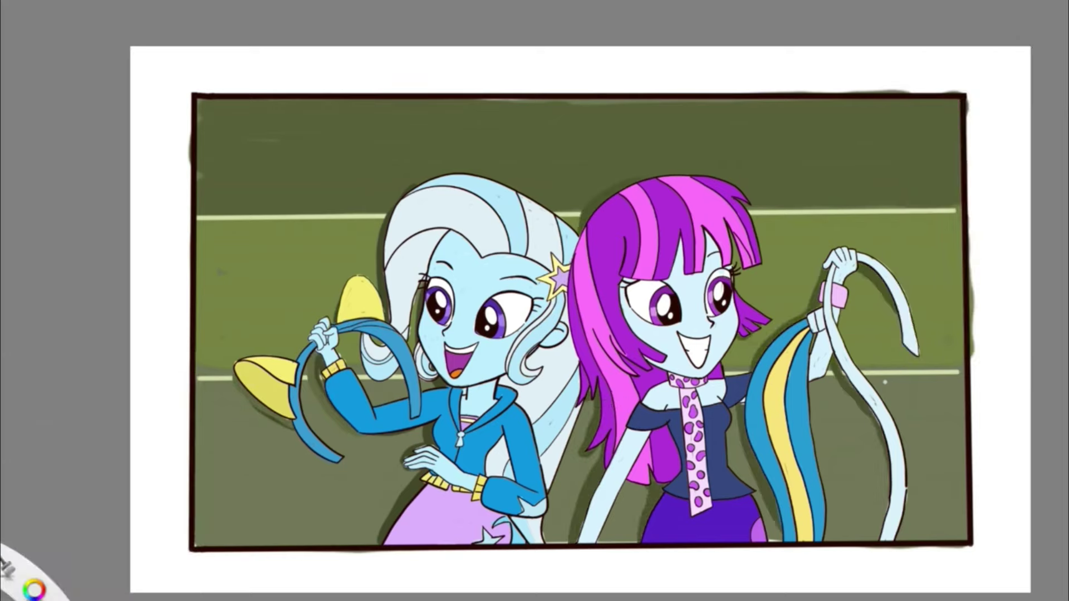